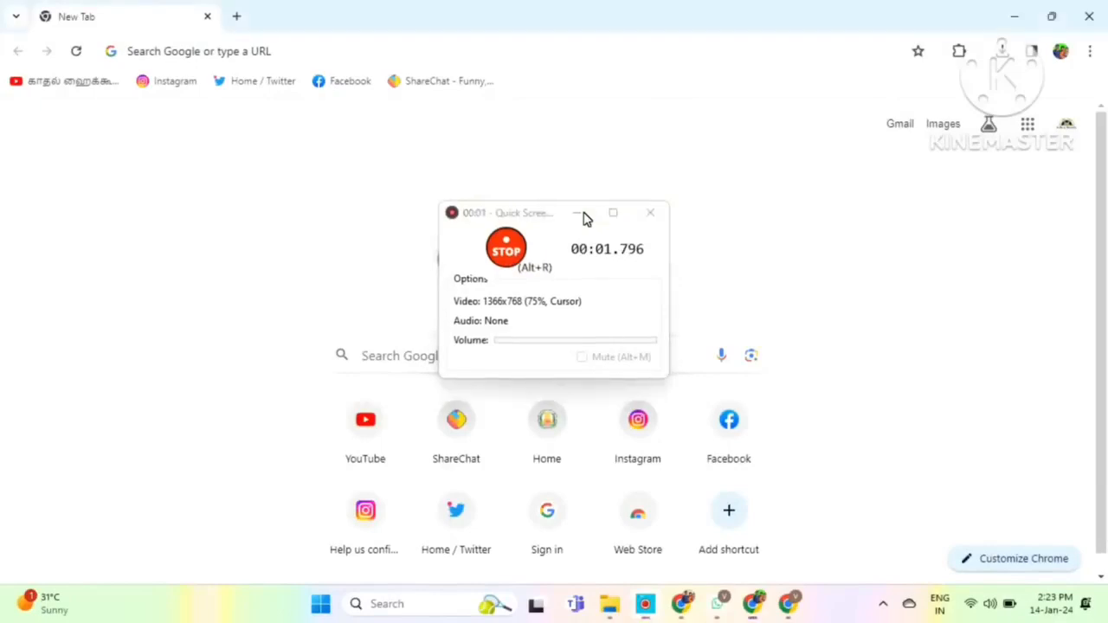
Search the web for "esevai login" and open the citizen login page of the TNeGA e-Sevai site
{"action": "left_click", "coordinate": [579, 214]}
{"action": "left_click", "coordinate": [498, 63]}
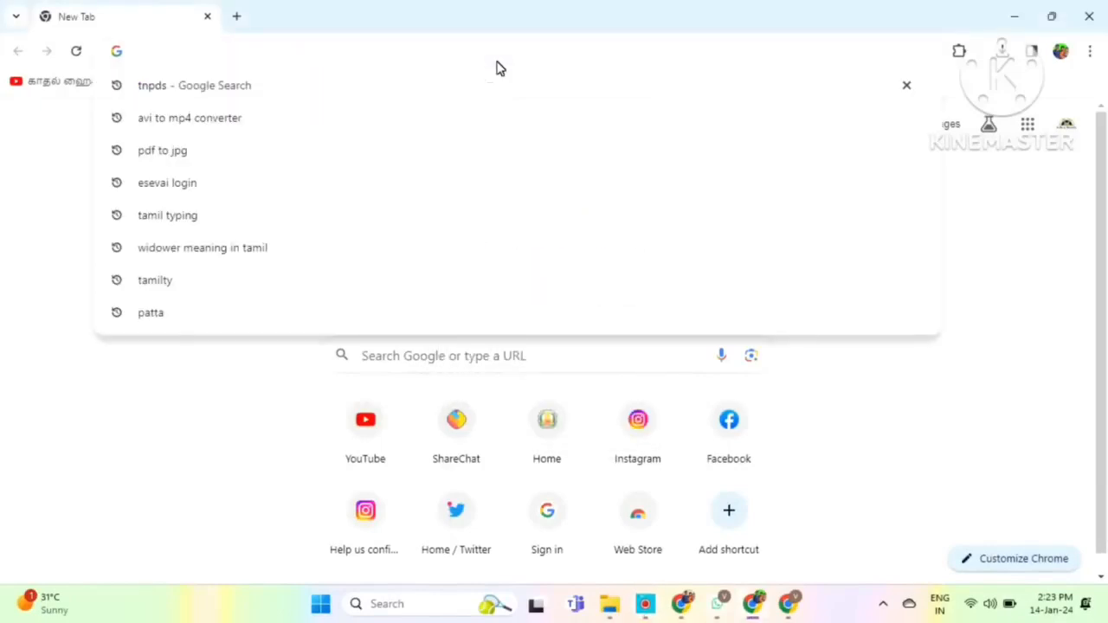
{"action": "type", "text": "es"}
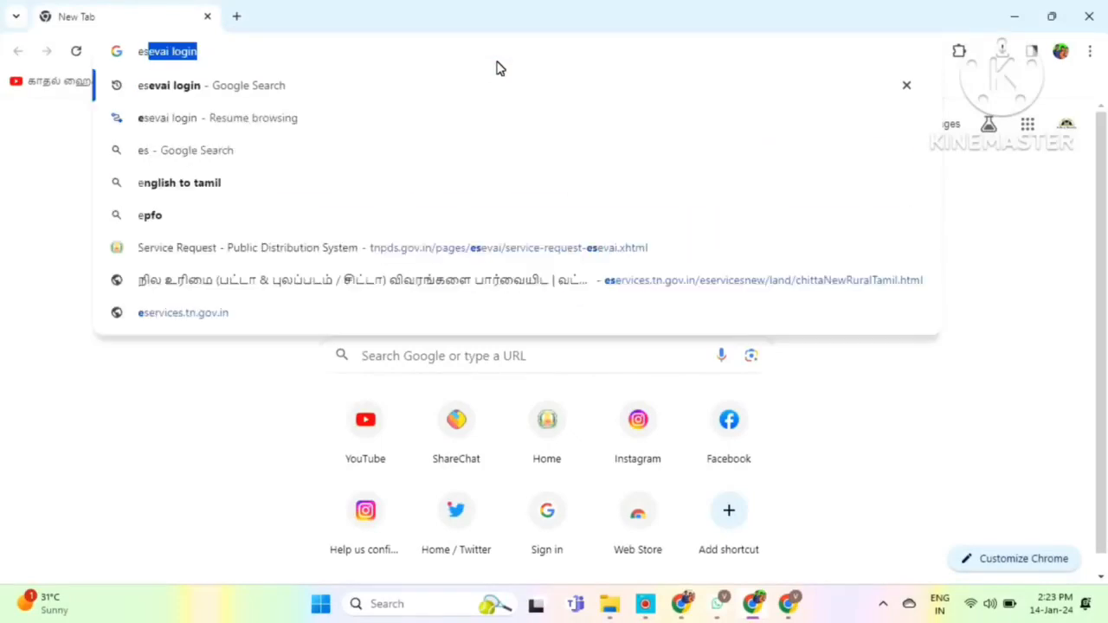
{"action": "type", "text": "ev"}
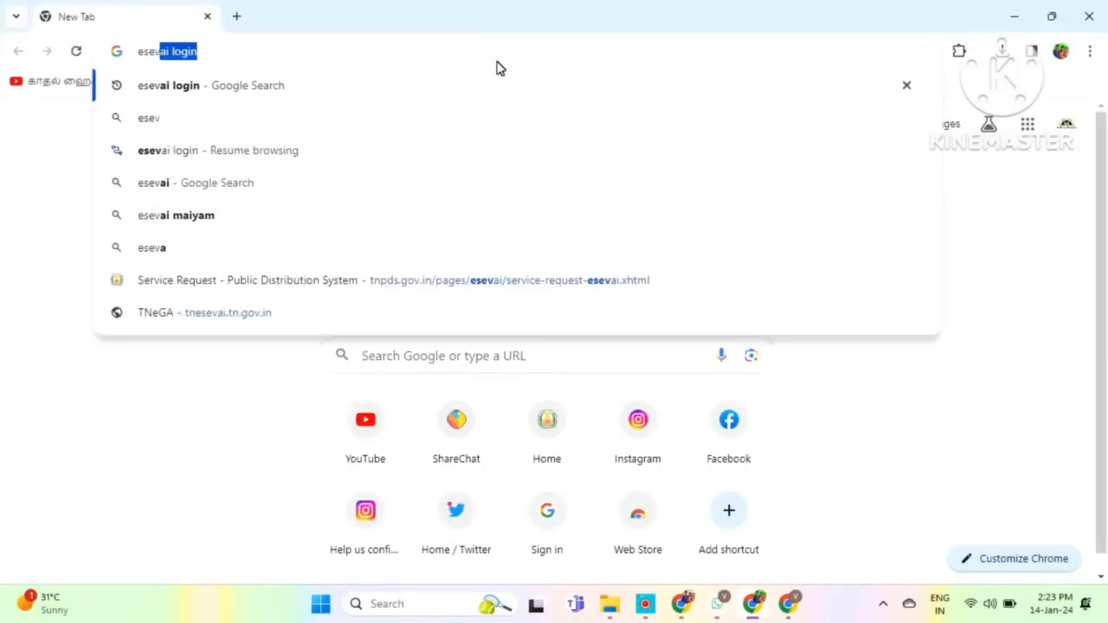
{"action": "type", "text": "ai"}
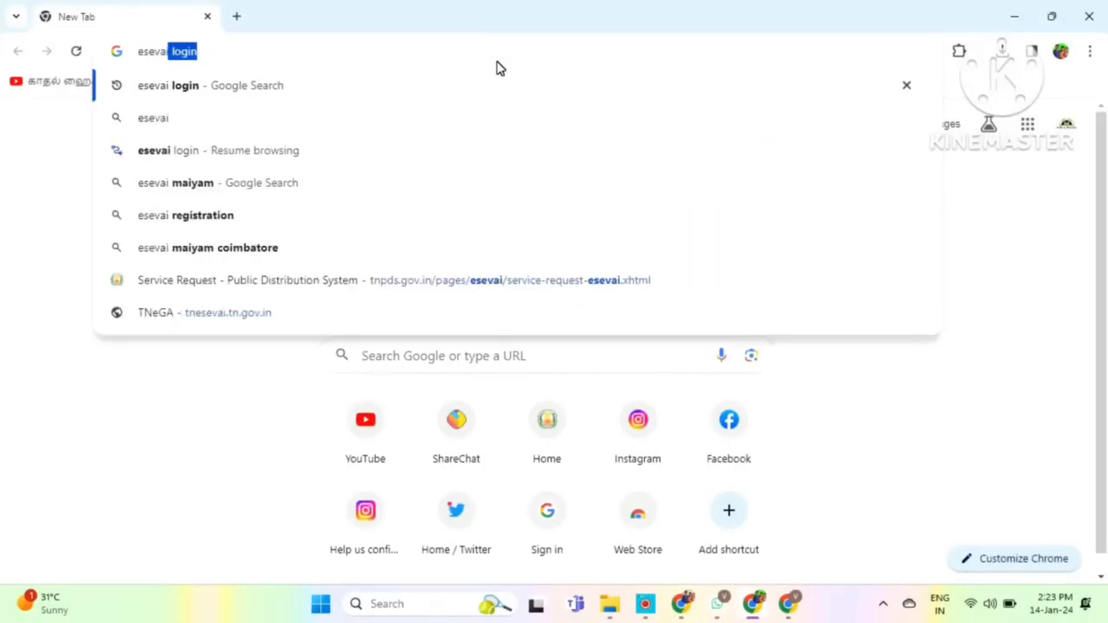
{"action": "key", "text": "Return"}
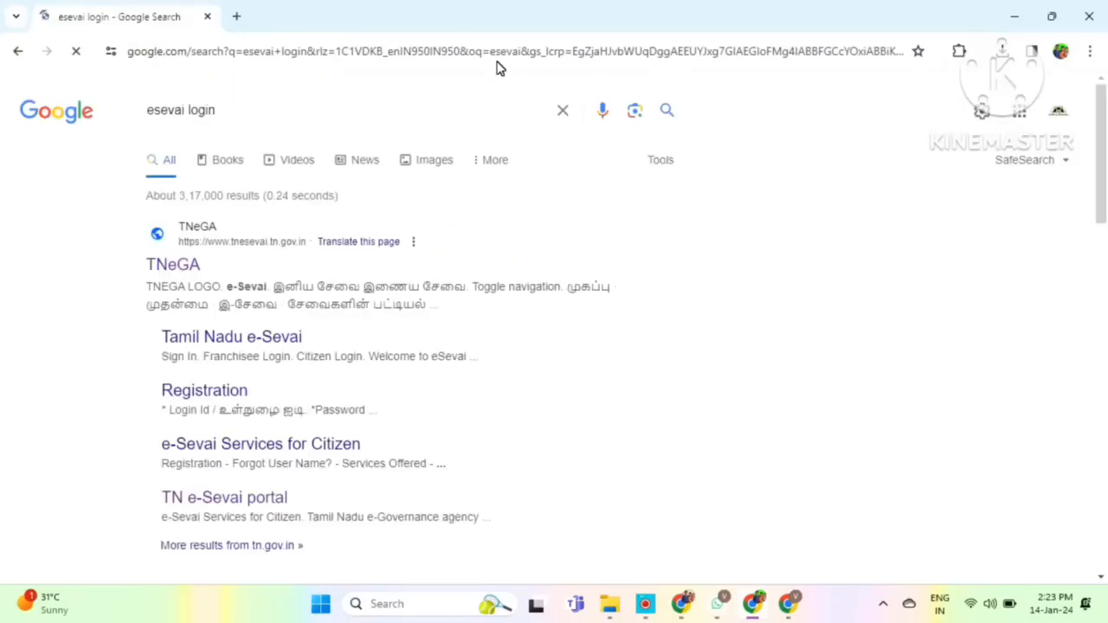
{"action": "left_click", "coordinate": [186, 272]}
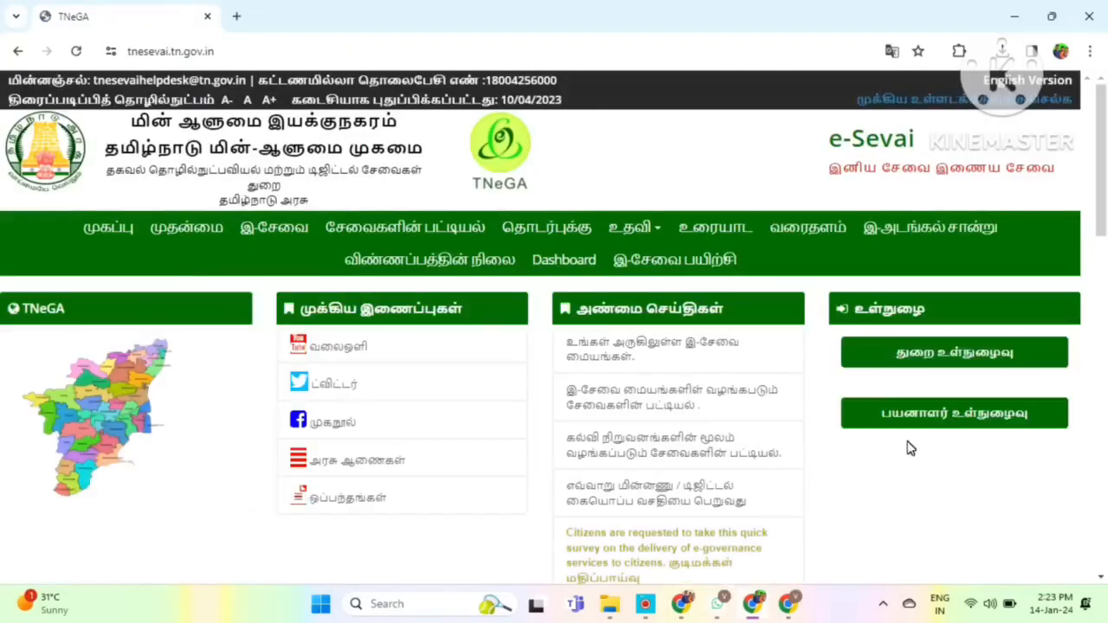
{"action": "left_click", "coordinate": [914, 426]}
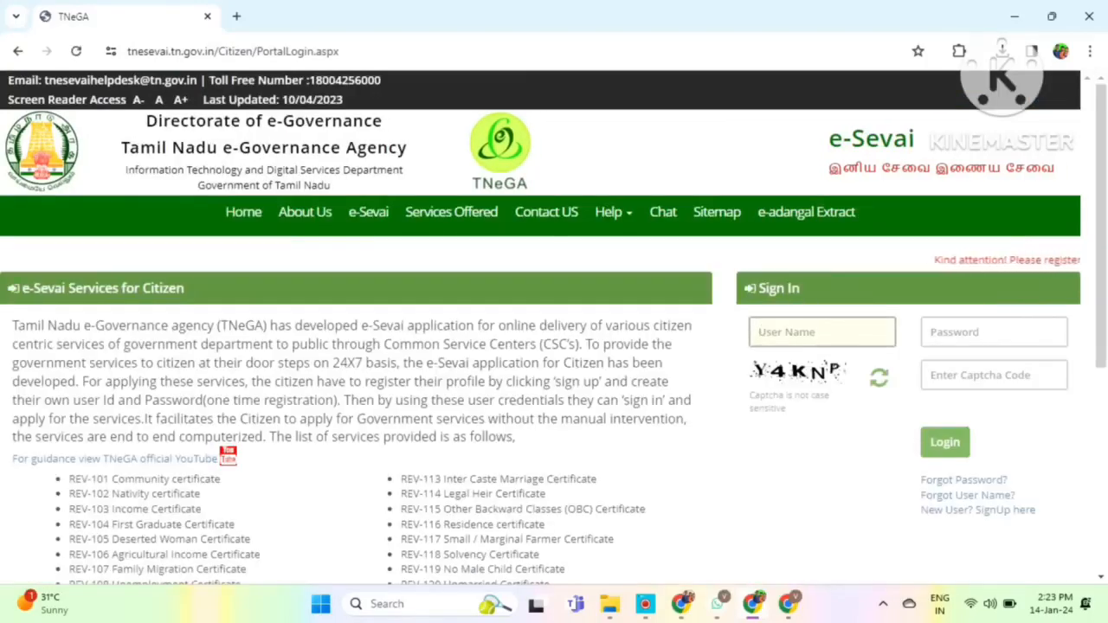
Fill in the account's user name and password in the citizen Sign In form
{"action": "key", "text": "Tab"}
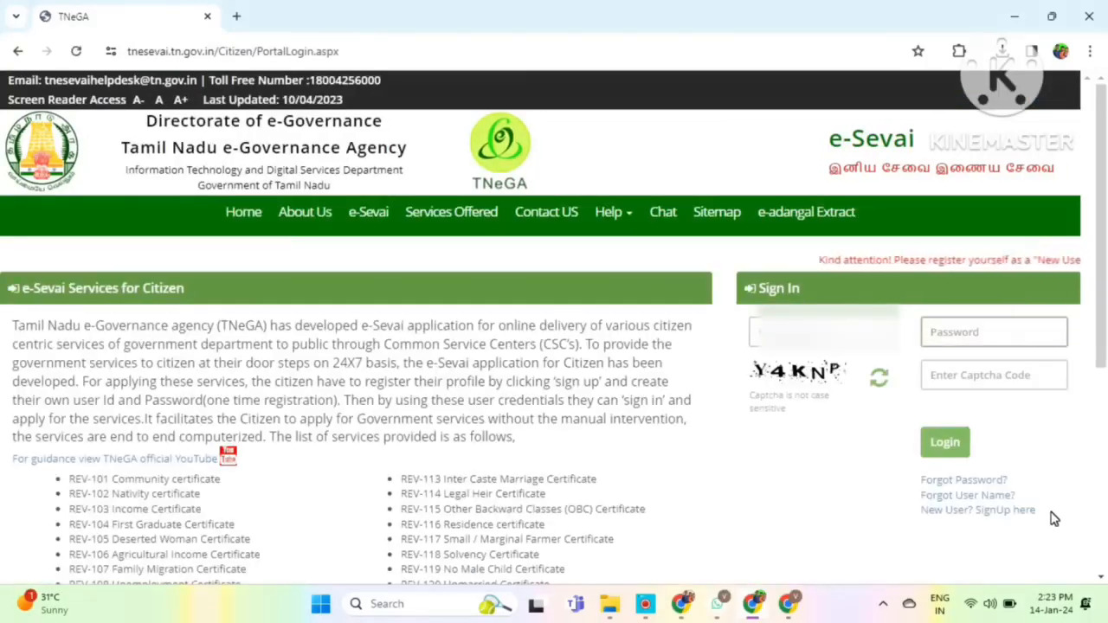
{"action": "left_click_drag", "start_coordinate": [1051, 519], "coordinate": [920, 529]}
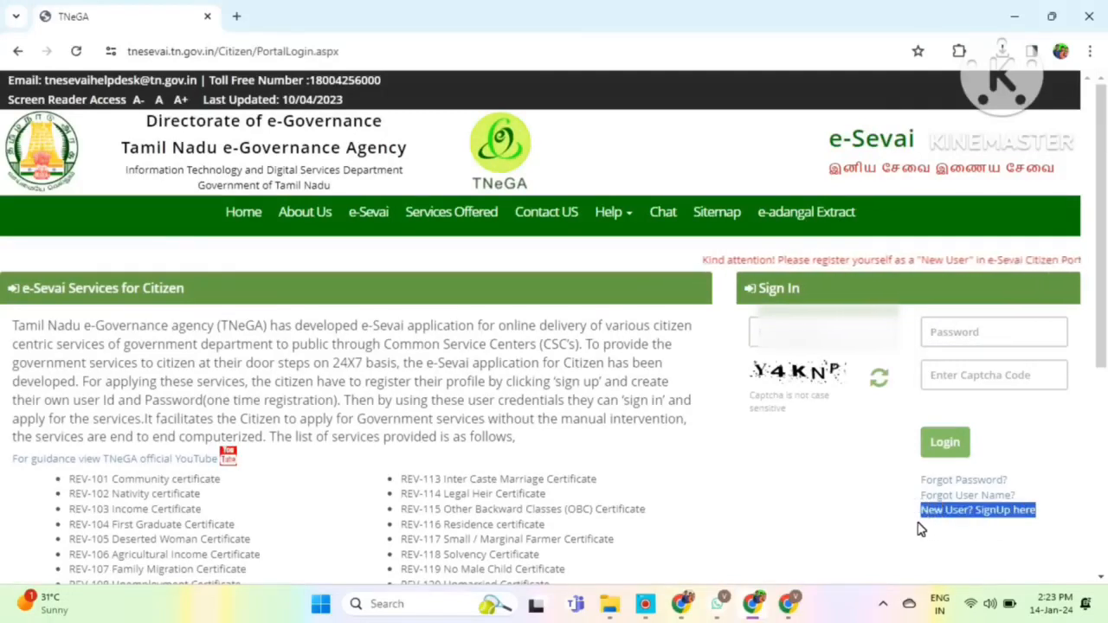
{"action": "left_click", "coordinate": [868, 511]}
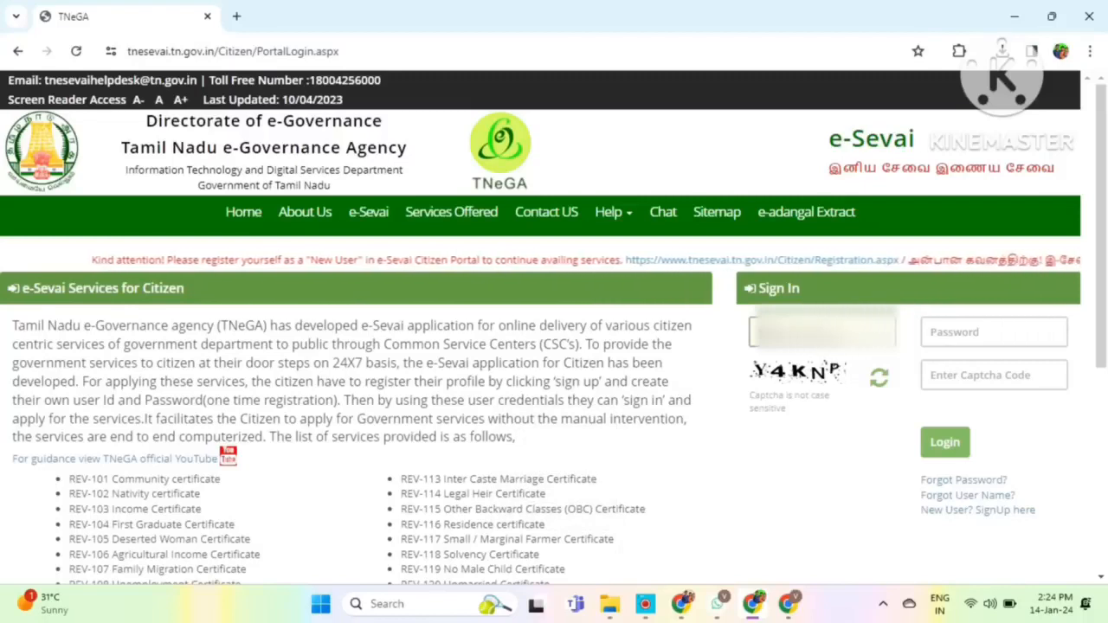
{"action": "left_click", "coordinate": [959, 340]}
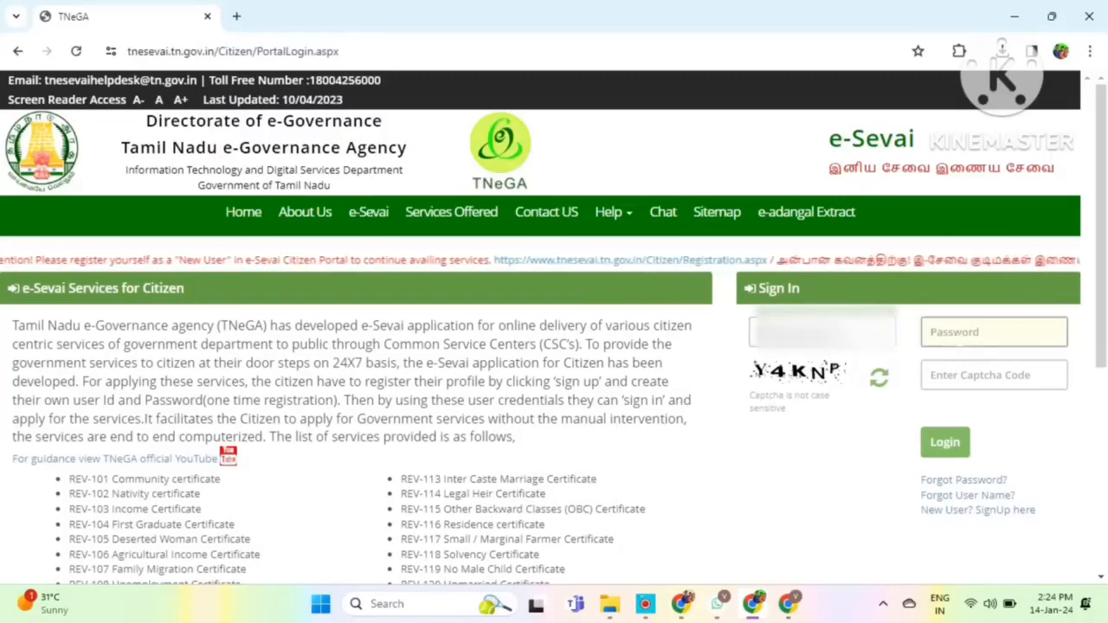
{"action": "type", "text": "•••"}
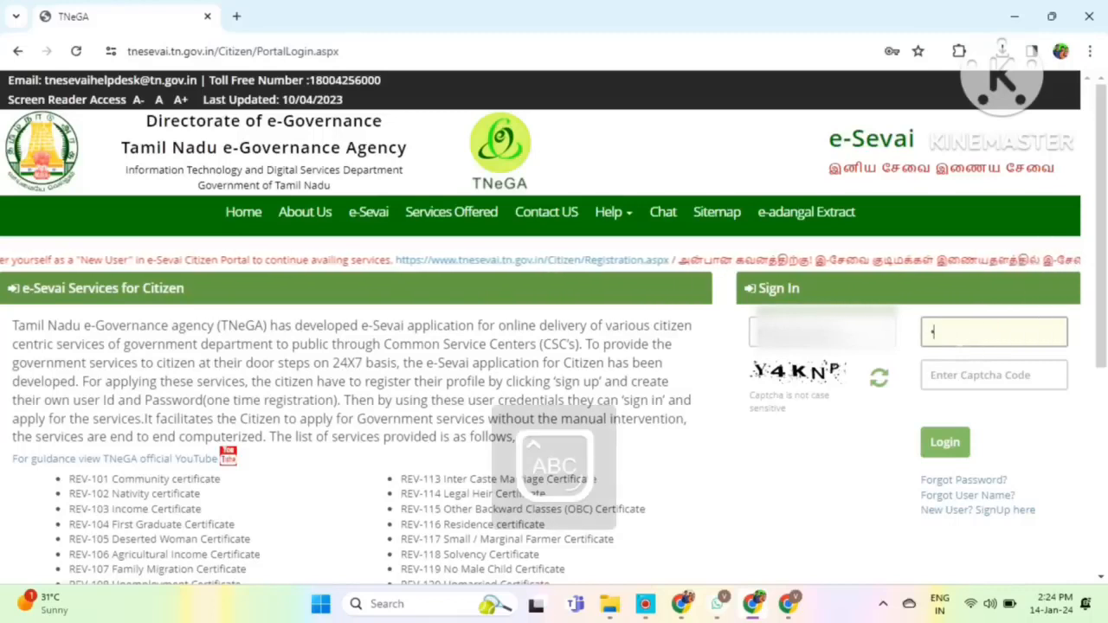
{"action": "type", "text": "•"}
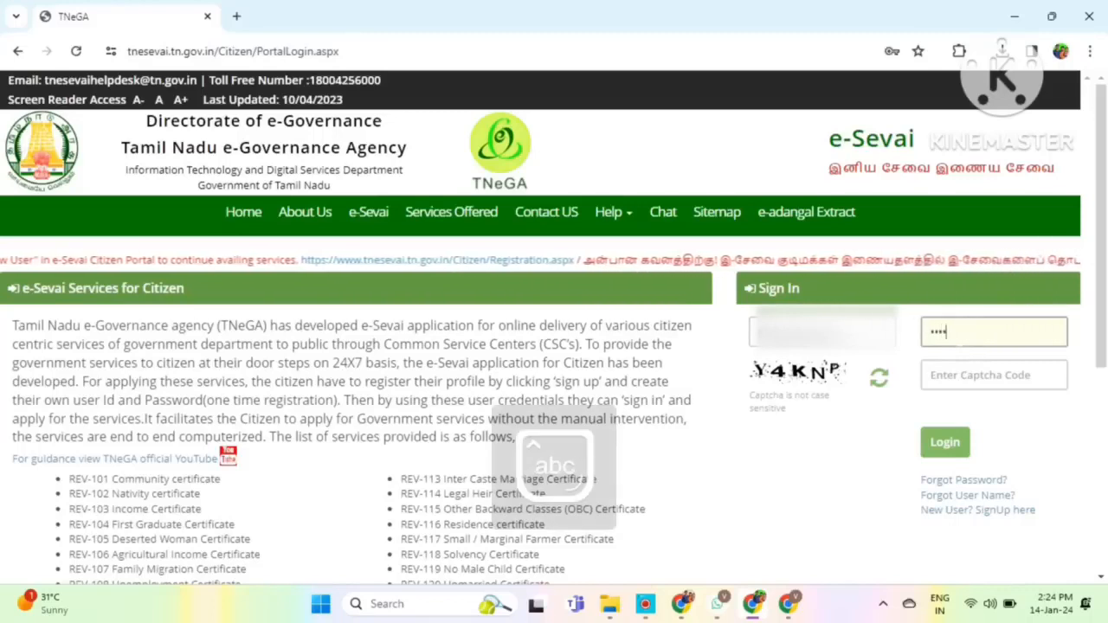
{"action": "type", "text": "•"}
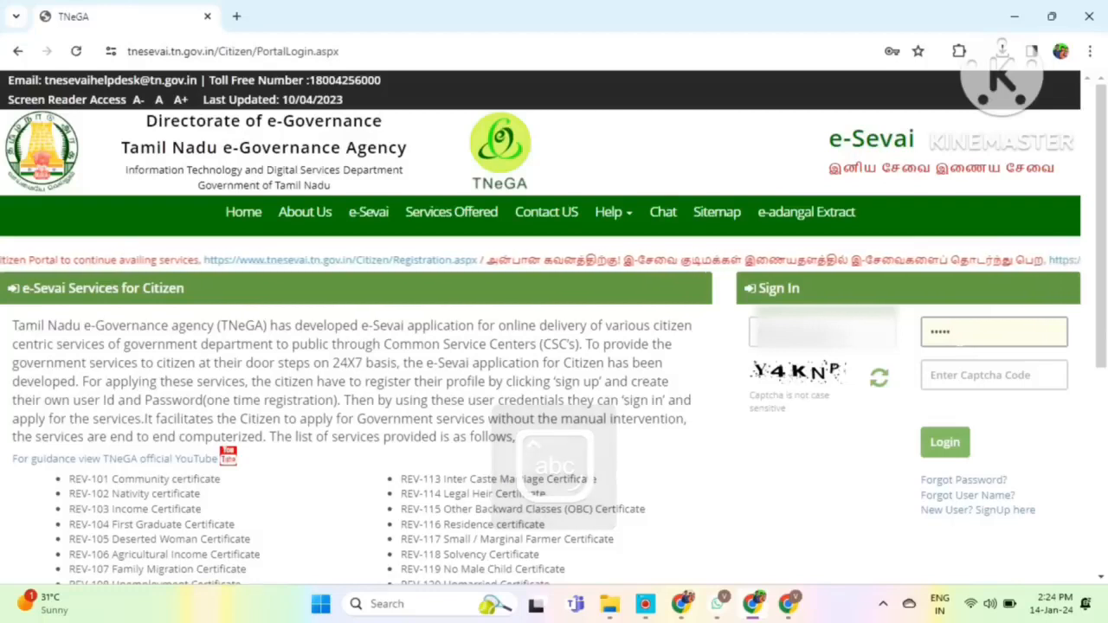
{"action": "type", "text": "••••"}
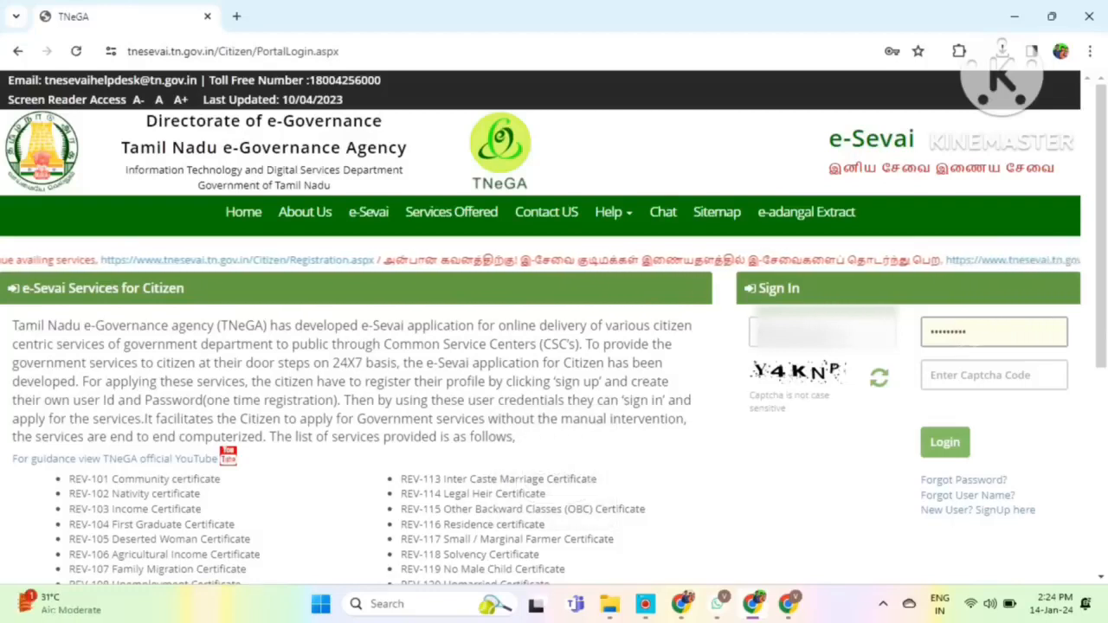
Enter the displayed captcha code and log in to the citizen portal
{"action": "left_click", "coordinate": [984, 380]}
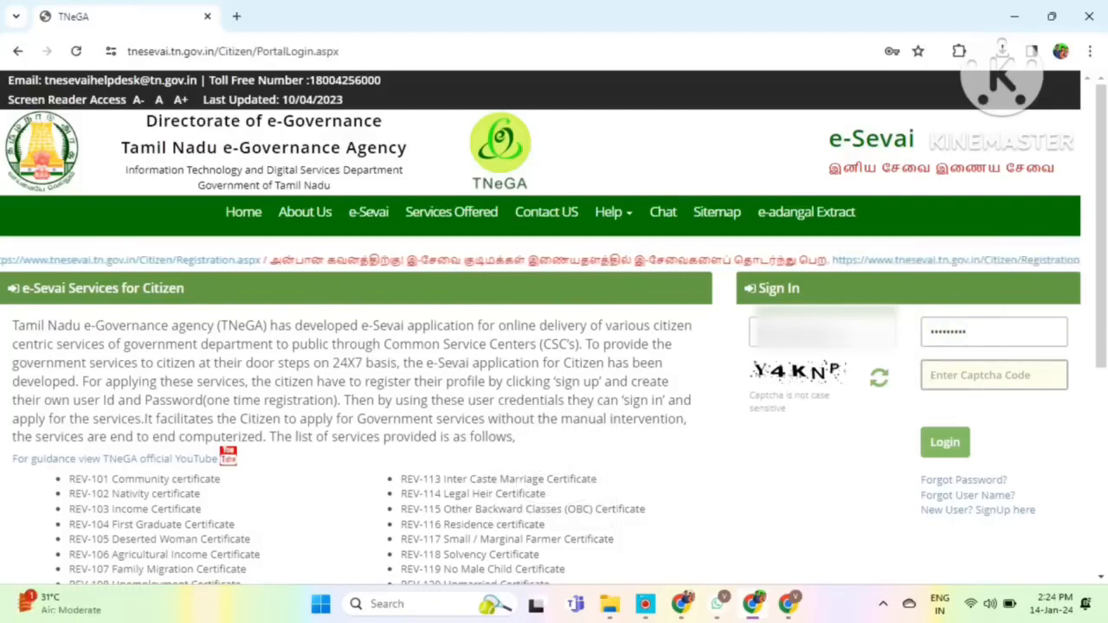
{"action": "type", "text": "y4kn"}
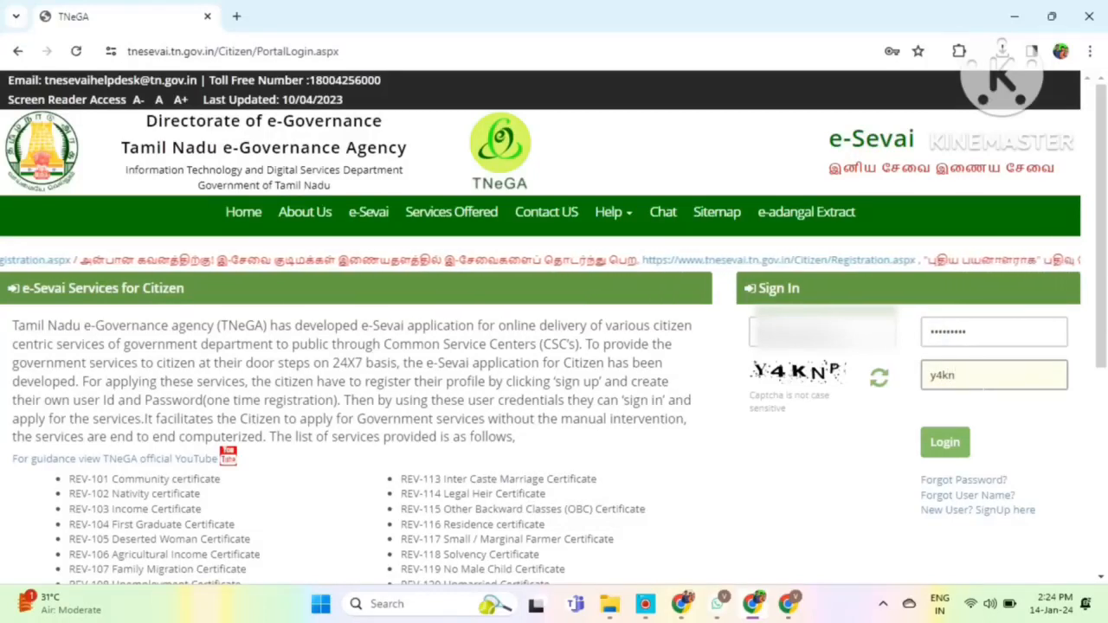
{"action": "type", "text": "p"}
{"action": "left_click", "coordinate": [951, 441]}
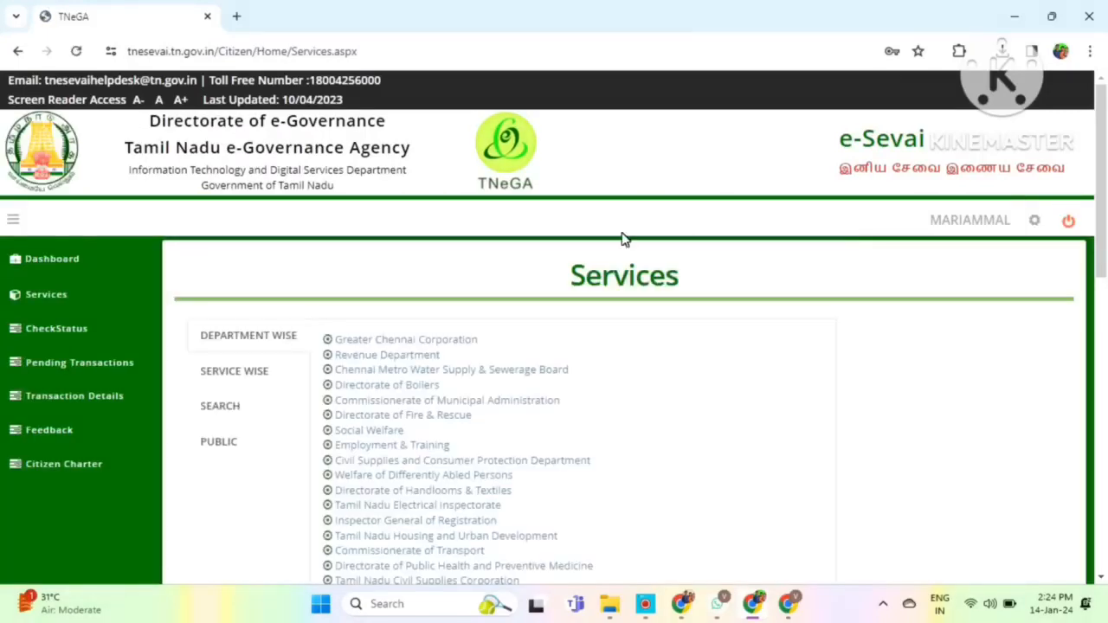
Open the Revenue Department's REV-101 Community certificate service and proceed past its instructions to the applicant search form
{"action": "left_click", "coordinate": [407, 355]}
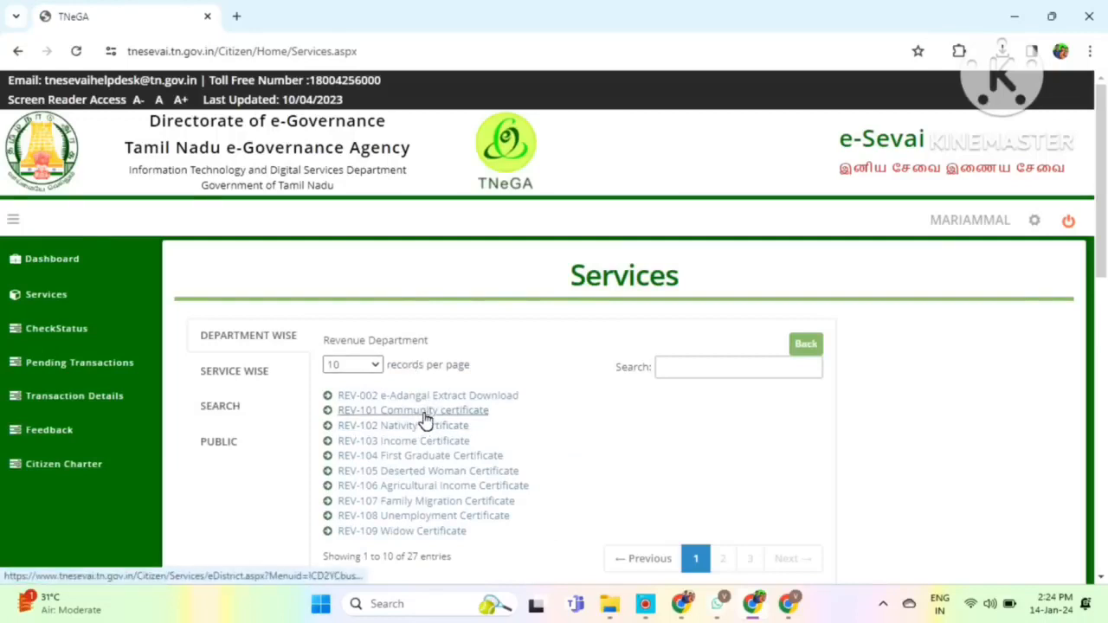
{"action": "left_click", "coordinate": [425, 414]}
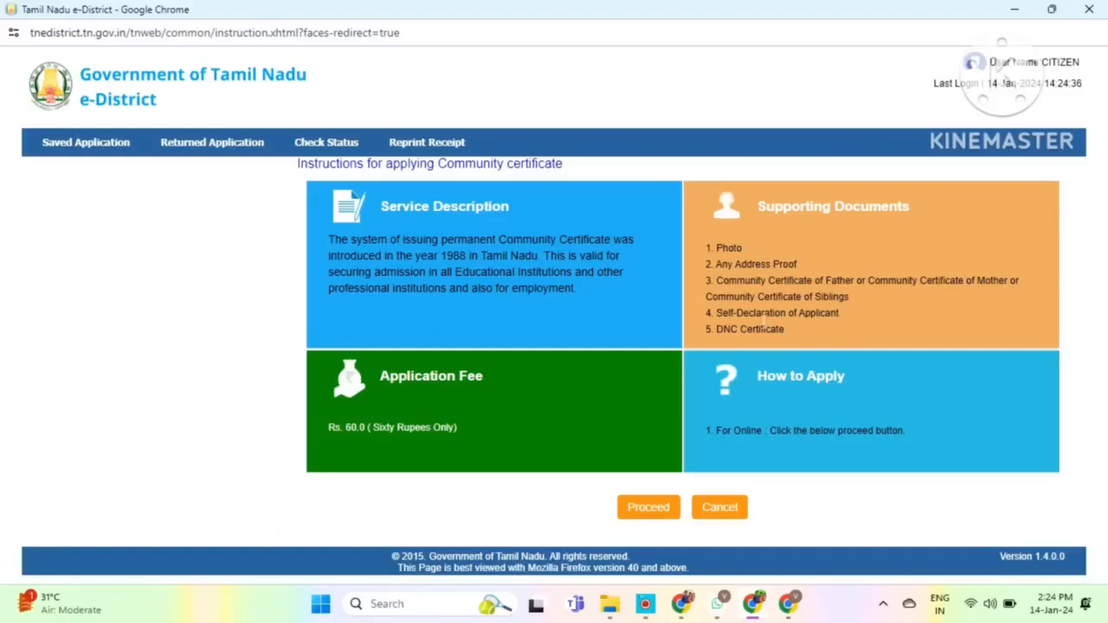
{"action": "left_click", "coordinate": [638, 511]}
{"action": "left_click", "coordinate": [658, 517]}
{"action": "left_click", "coordinate": [648, 509]}
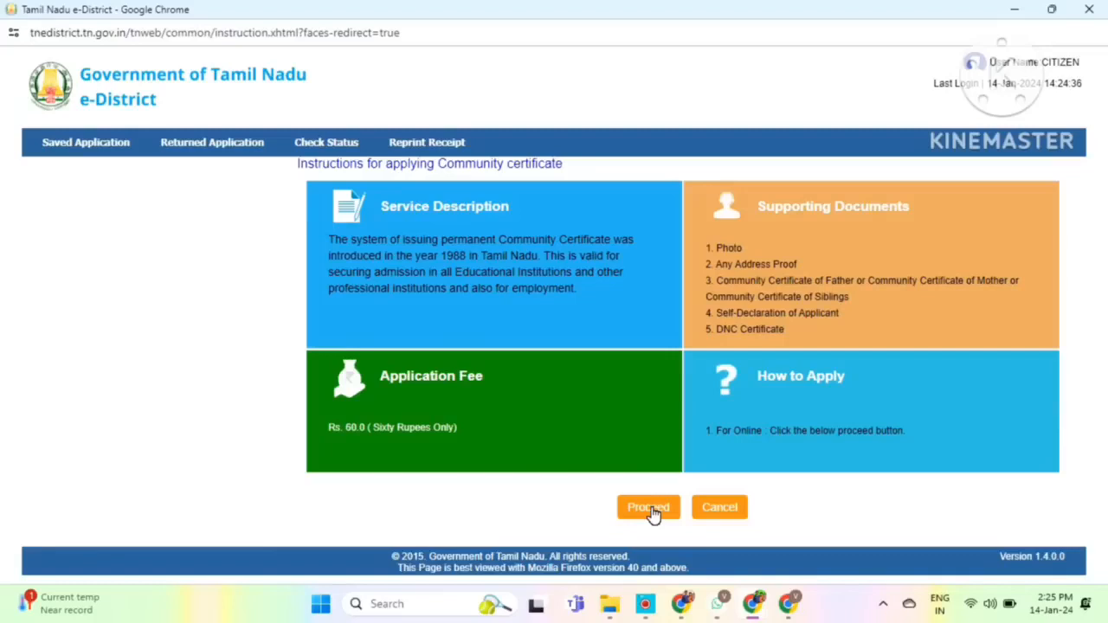
{"action": "left_click", "coordinate": [651, 508]}
{"action": "left_click", "coordinate": [1052, 9]}
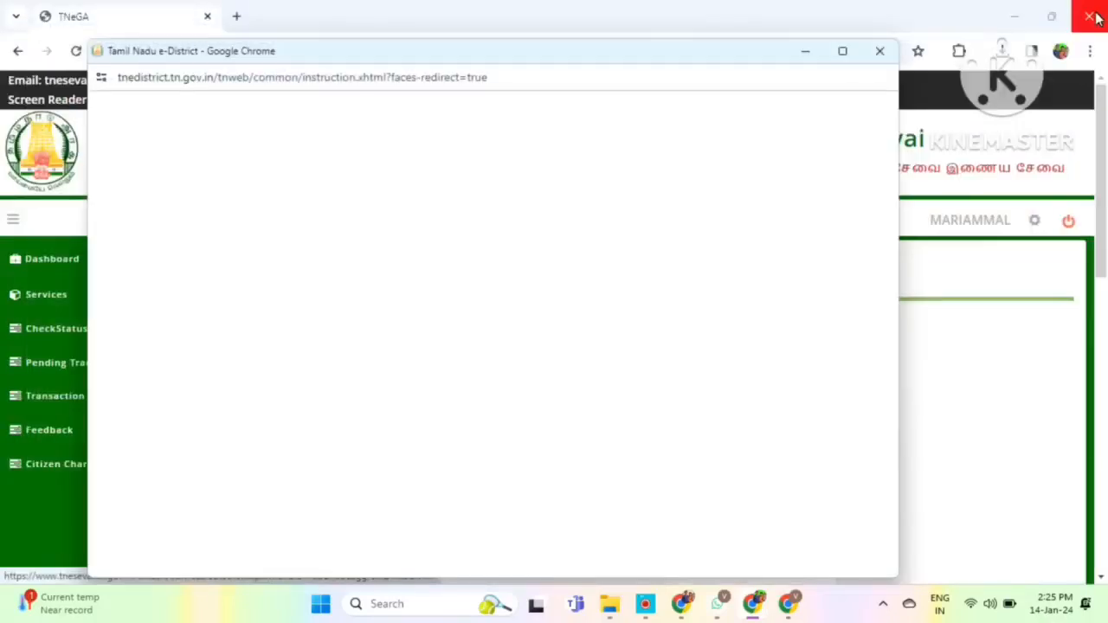
{"action": "left_click", "coordinate": [842, 51]}
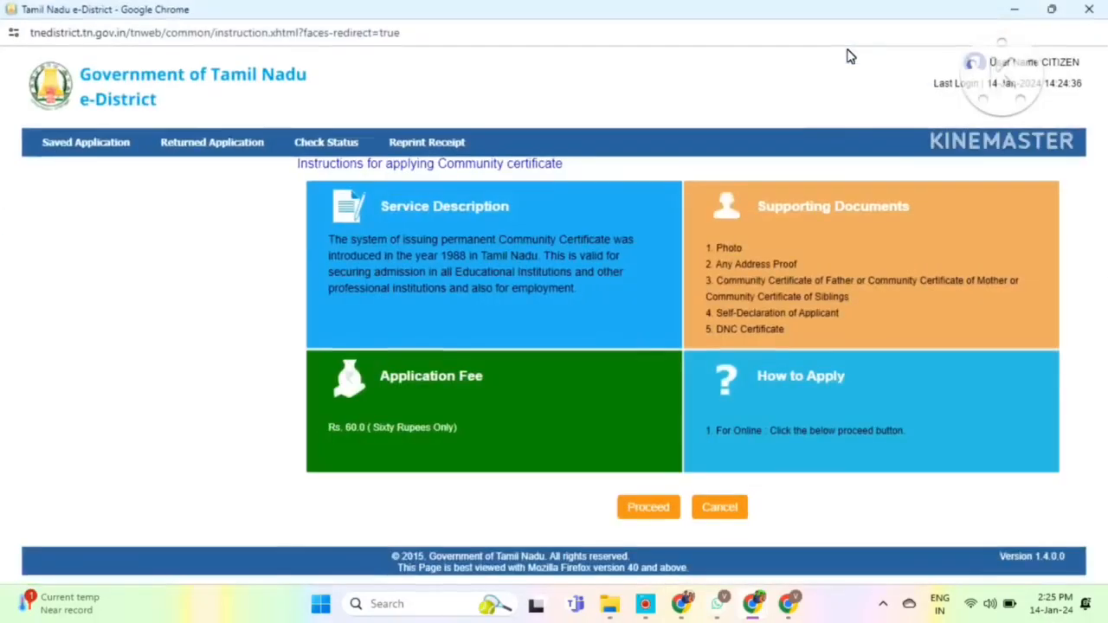
{"action": "left_click", "coordinate": [658, 511]}
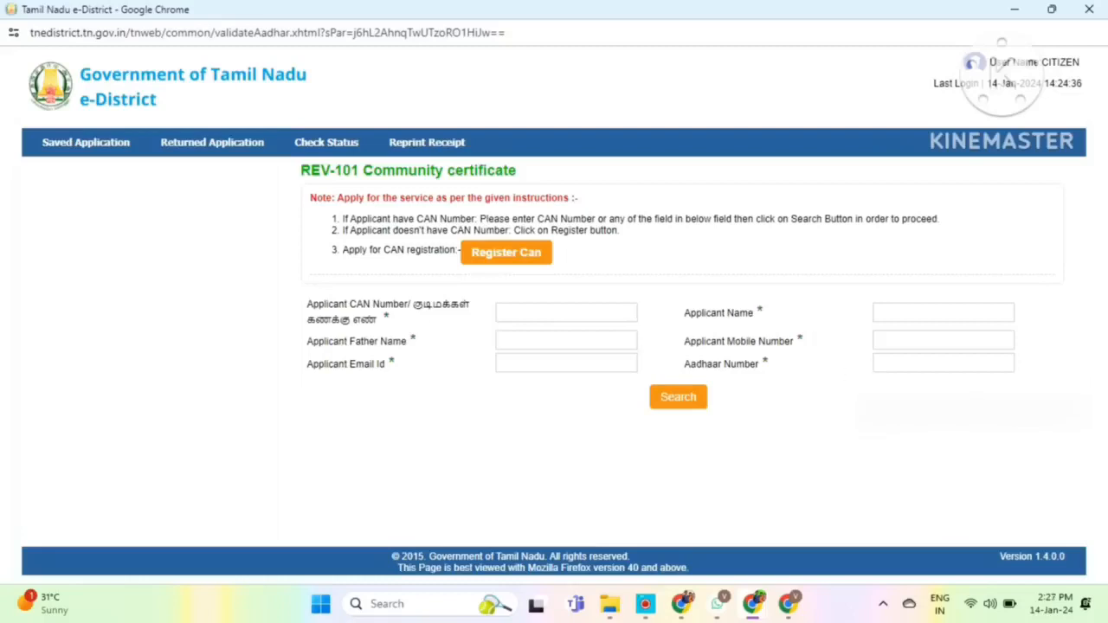
Search for the applicant's CAN record by entering the applicant's Aadhaar number
{"action": "left_click_drag", "start_coordinate": [408, 305], "coordinate": [303, 307]}
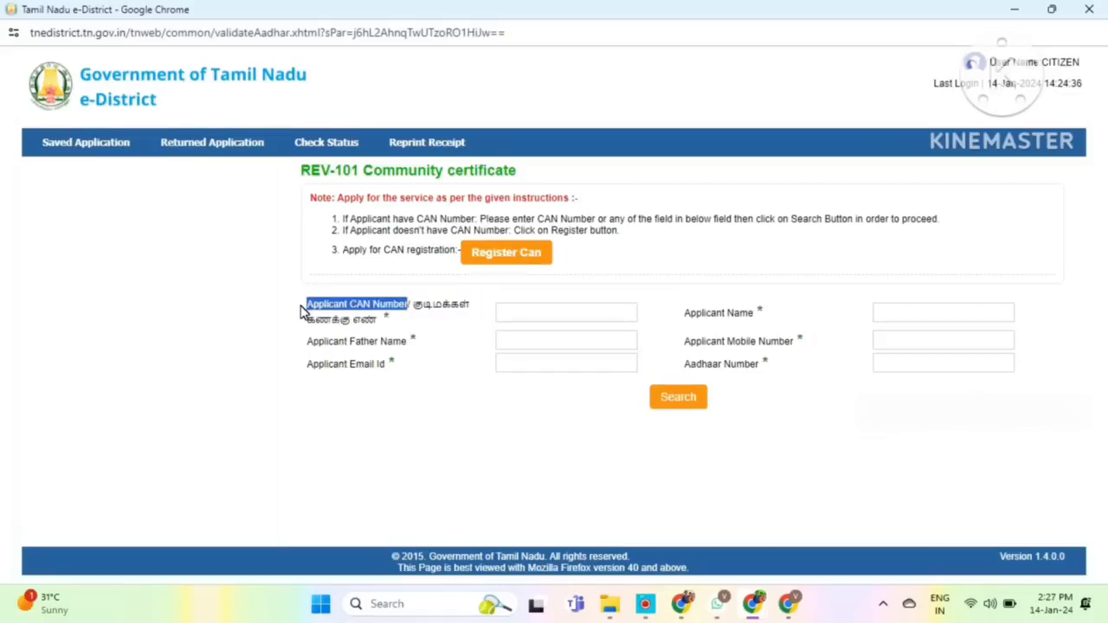
{"action": "left_click", "coordinate": [920, 364]}
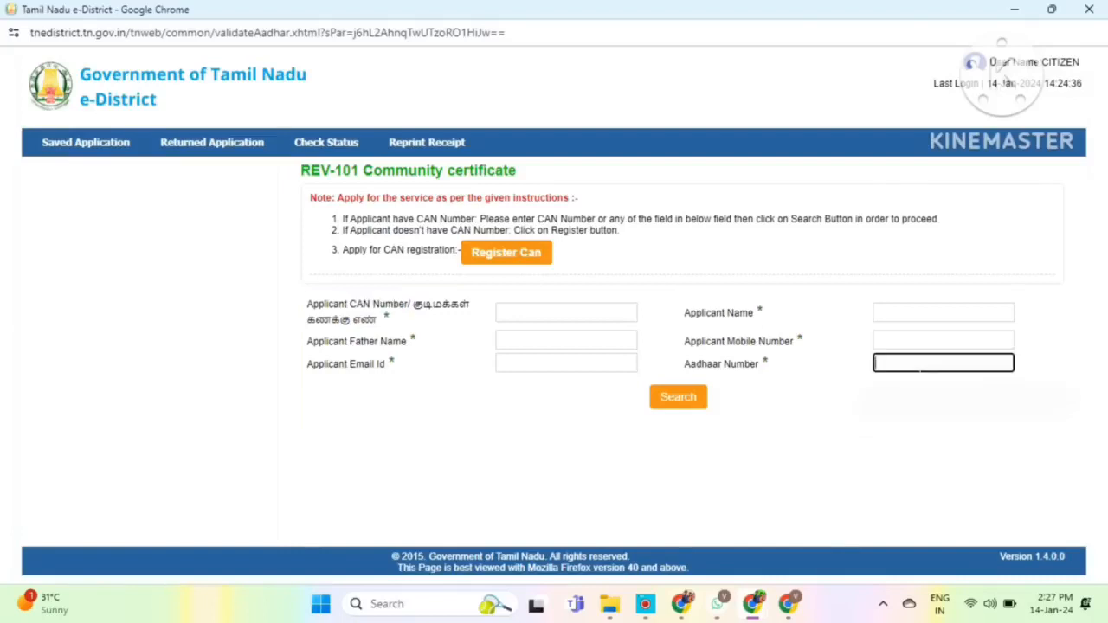
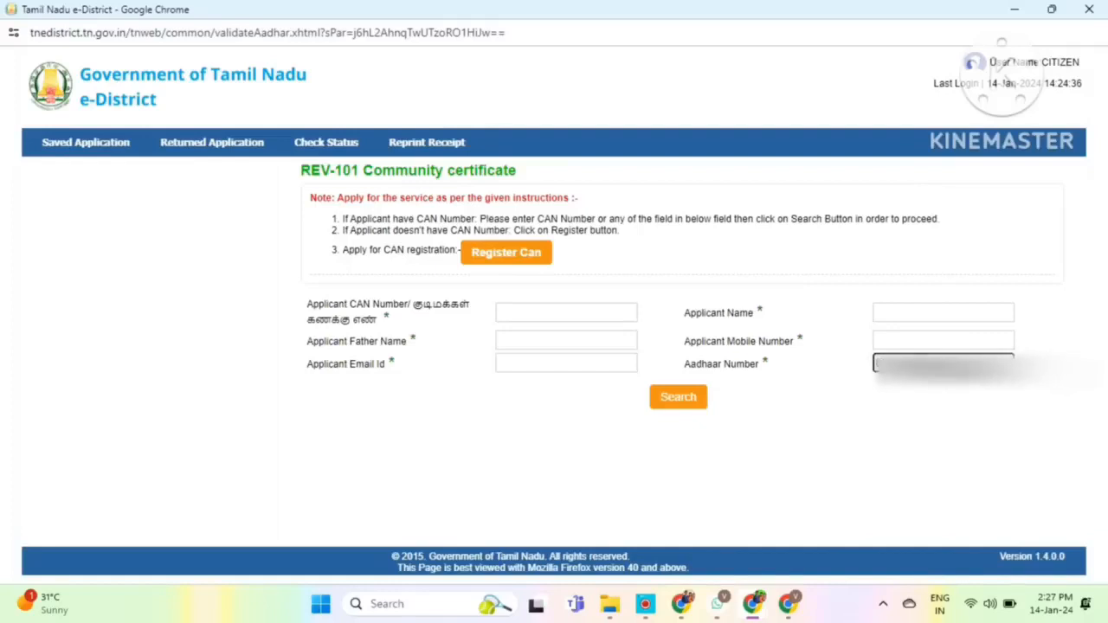
{"action": "left_click", "coordinate": [689, 396]}
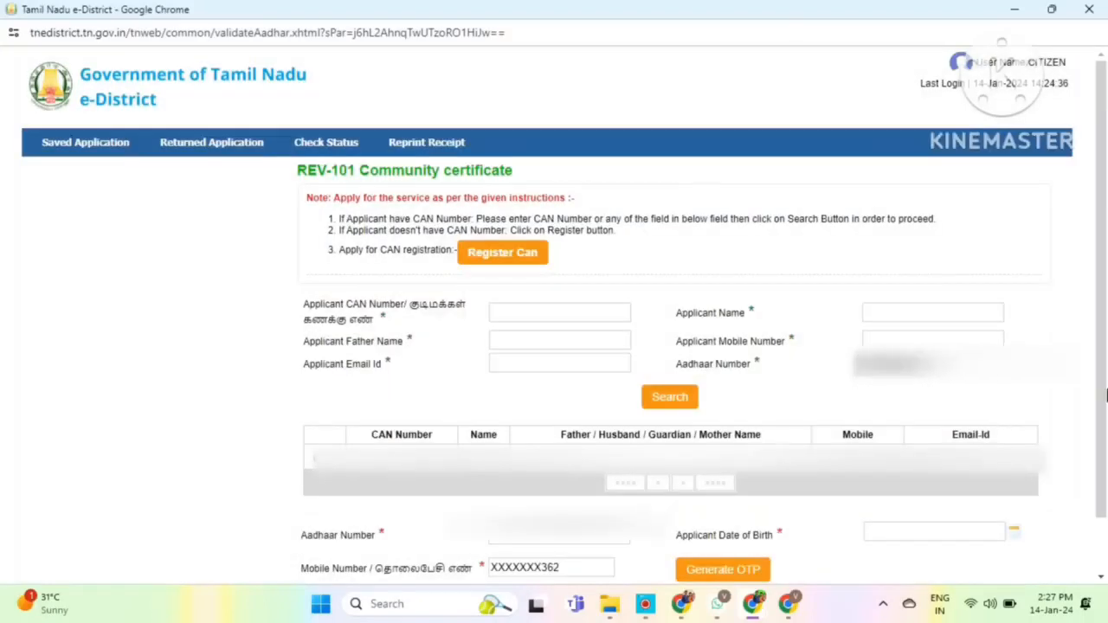
Choose the applicant's date of birth from the calendar in the Aadhaar verification section
{"action": "scroll", "coordinate": [1104, 336], "scroll_direction": "down", "scroll_amount": 1}
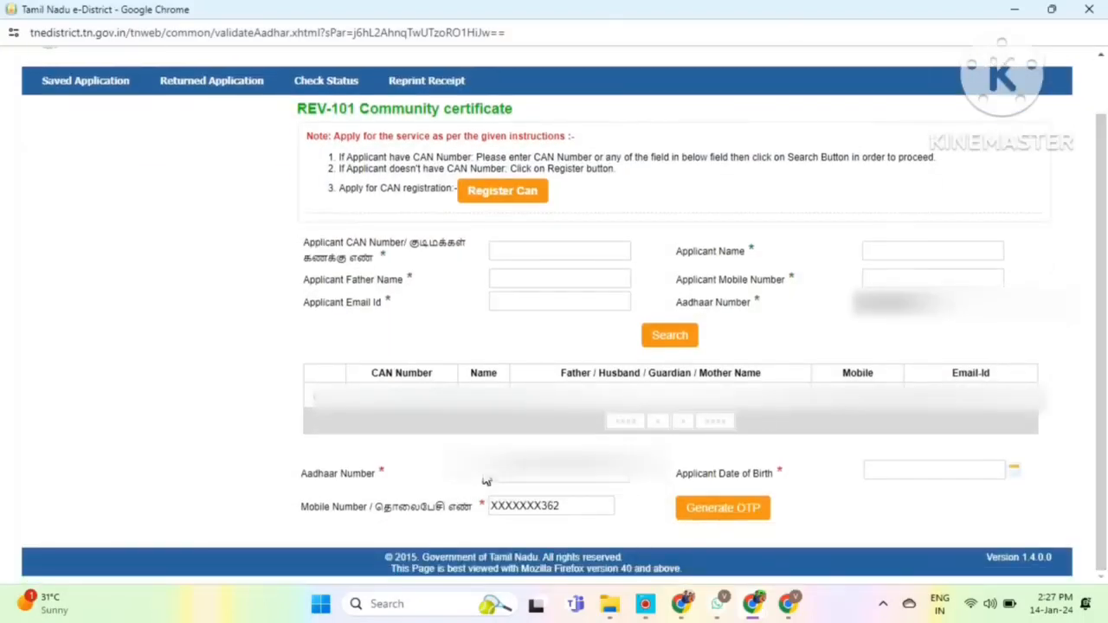
{"action": "left_click", "coordinate": [530, 474]}
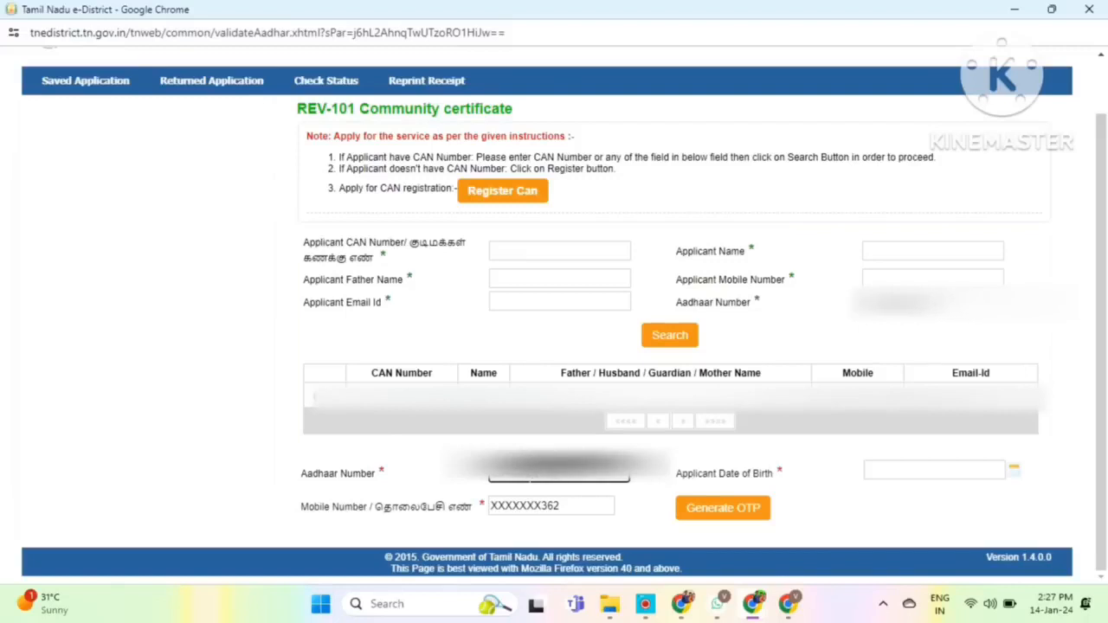
{"action": "left_click", "coordinate": [1017, 472]}
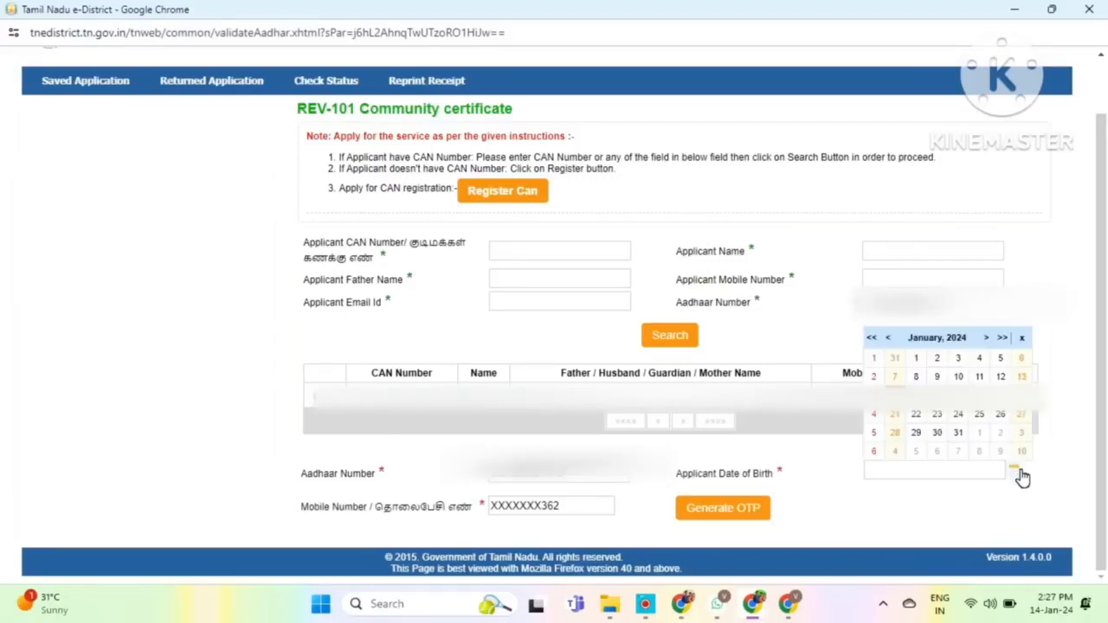
{"action": "left_click", "coordinate": [959, 341]}
{"action": "scroll", "coordinate": [961, 345], "scroll_direction": "up", "scroll_amount": 3}
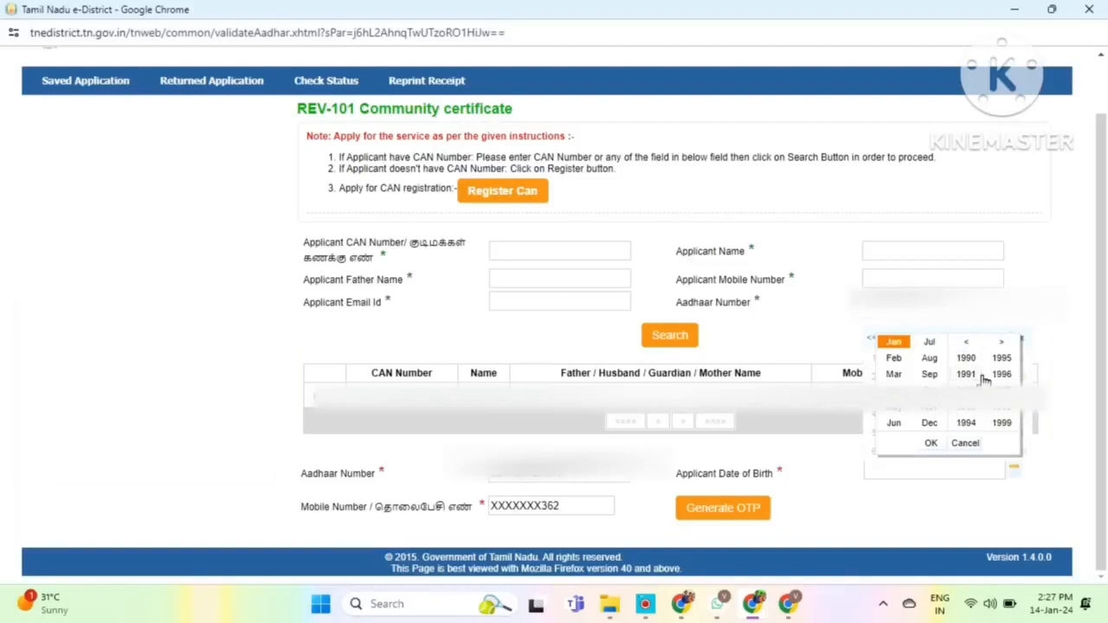
{"action": "left_click", "coordinate": [966, 374]}
{"action": "left_click", "coordinate": [893, 407]}
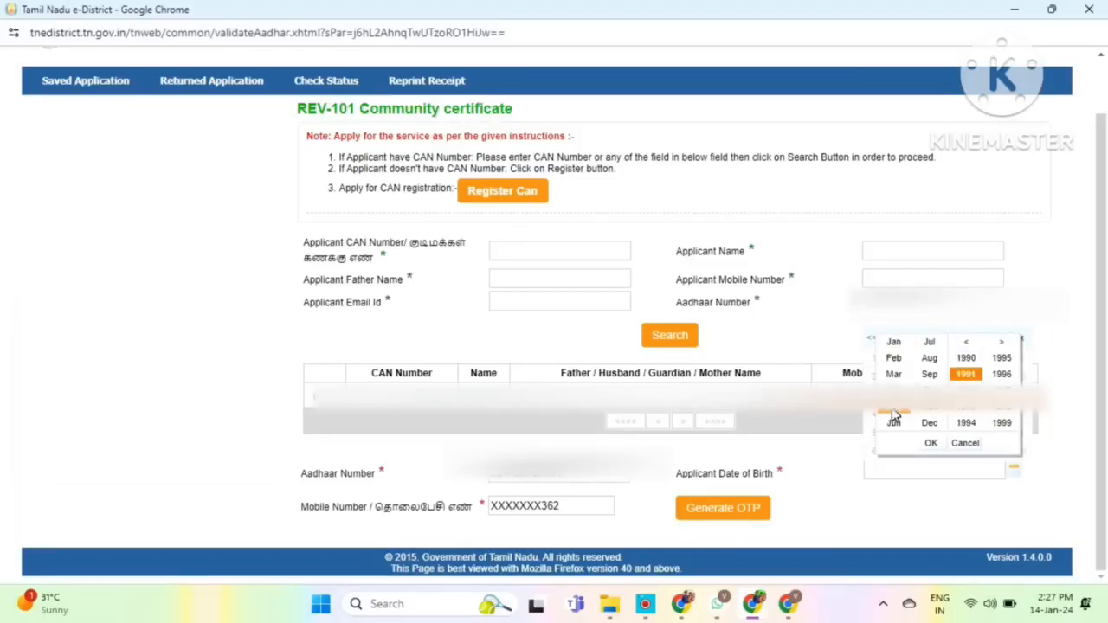
{"action": "left_click", "coordinate": [931, 445]}
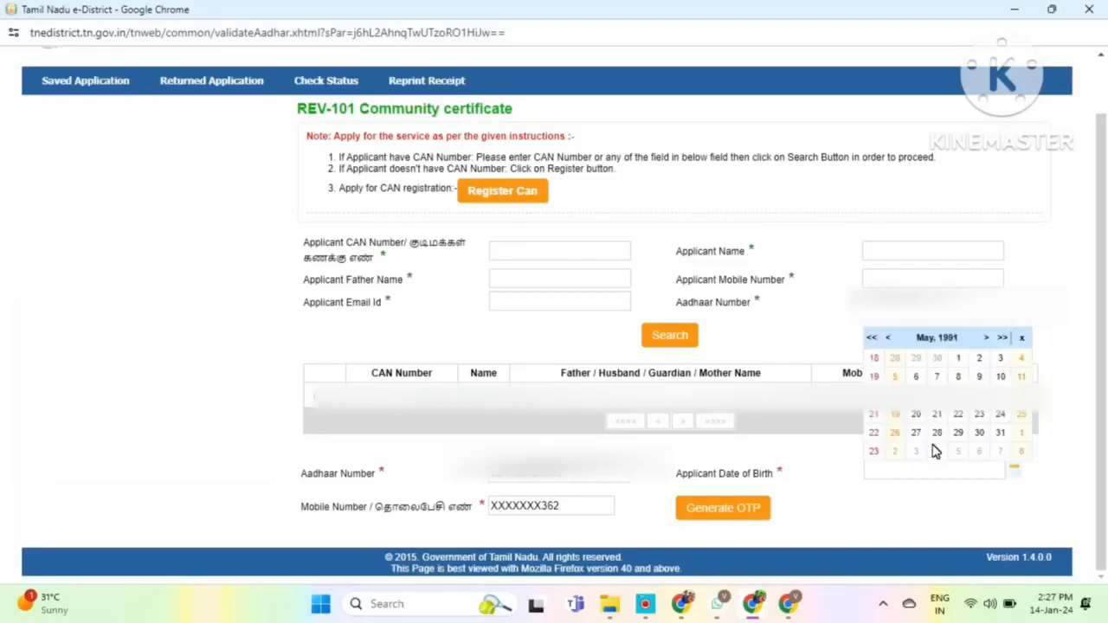
{"action": "left_click", "coordinate": [921, 438]}
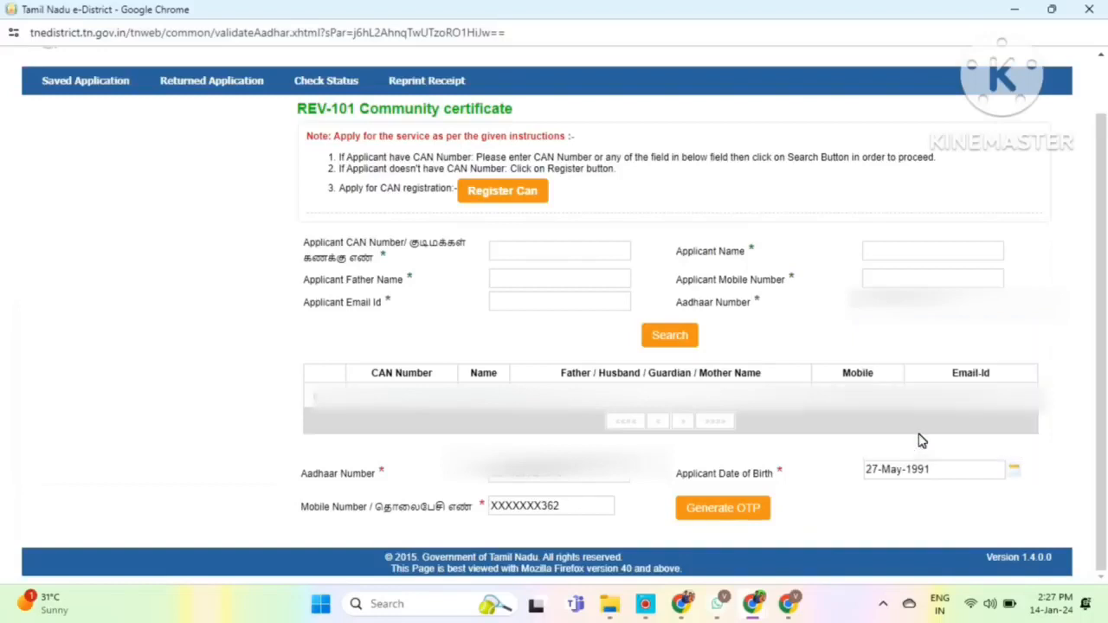
Generate an OTP for the applicant's mobile number, then enter the received one-time code and confirm it
{"action": "left_click", "coordinate": [731, 509]}
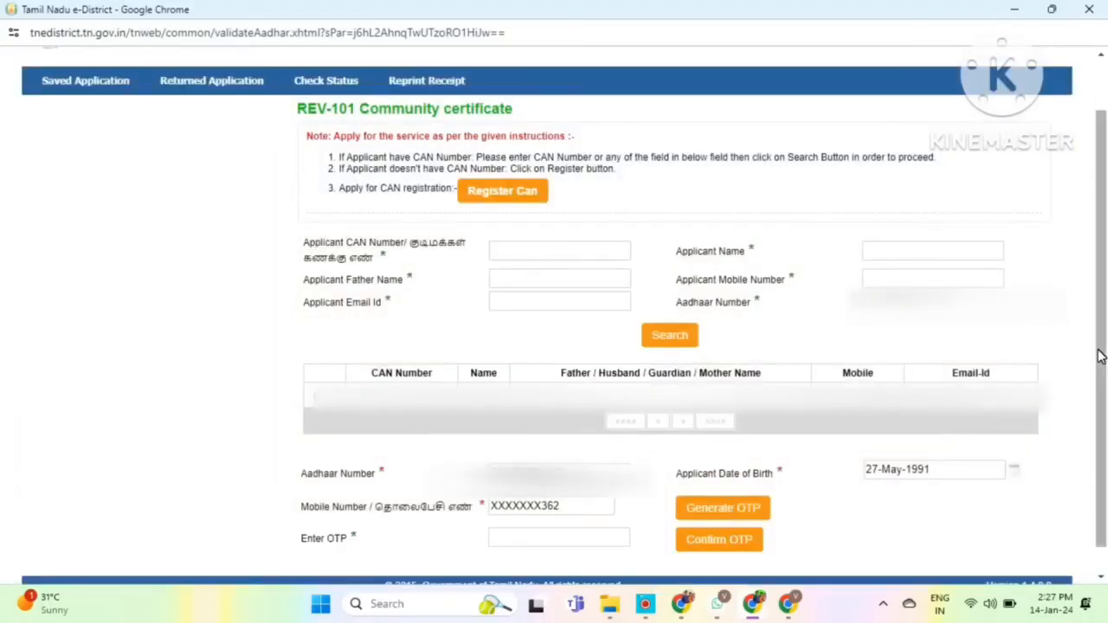
{"action": "scroll", "coordinate": [1099, 355], "scroll_direction": "down", "scroll_amount": 1}
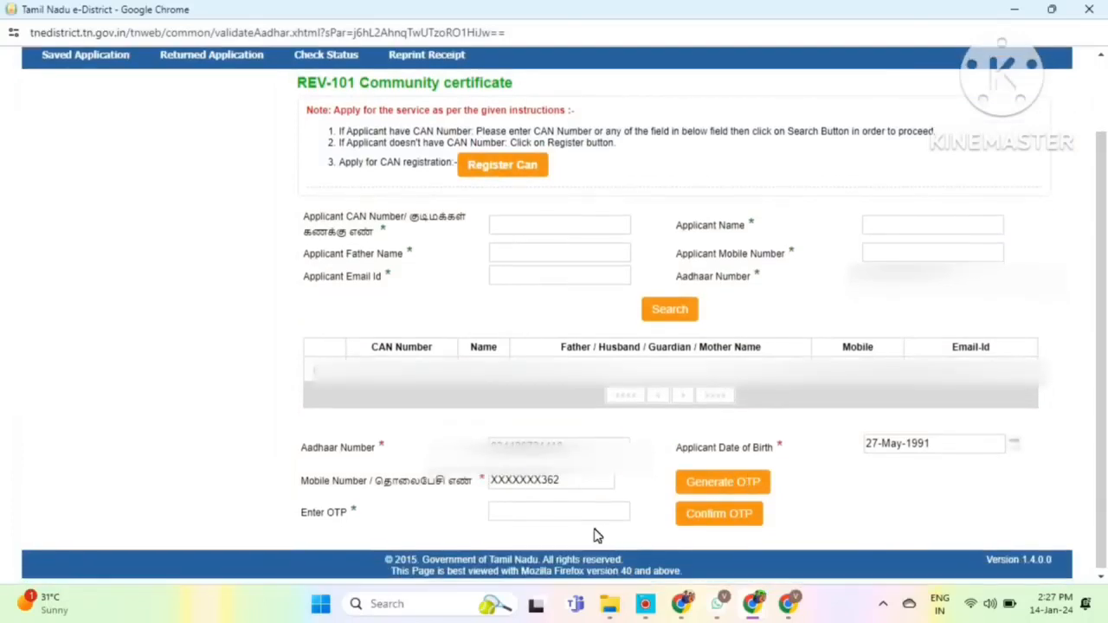
{"action": "left_click", "coordinate": [563, 512]}
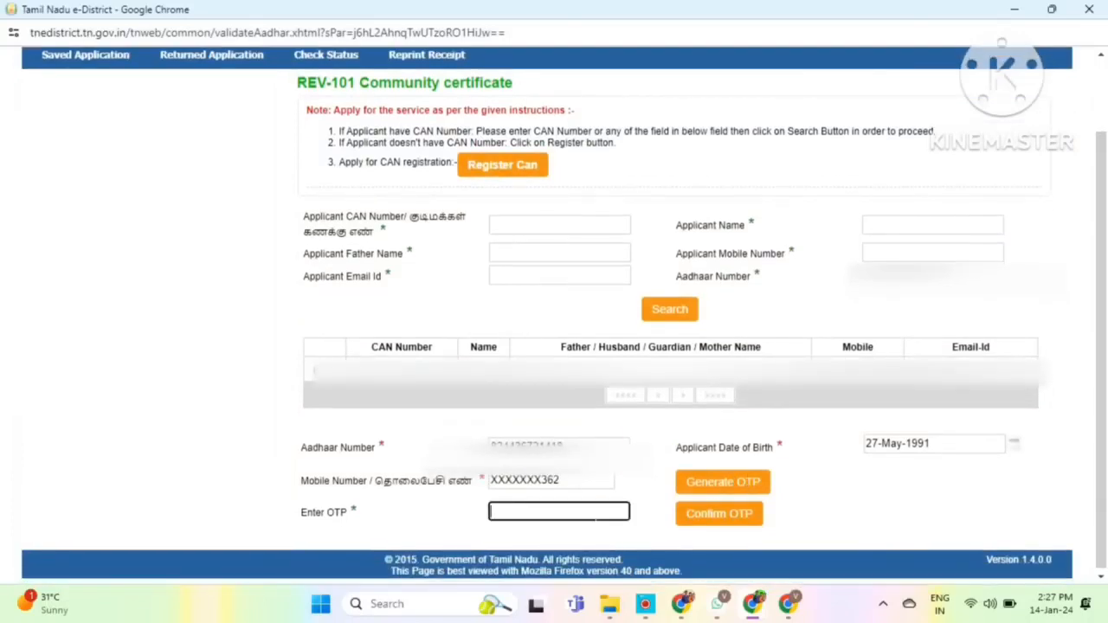
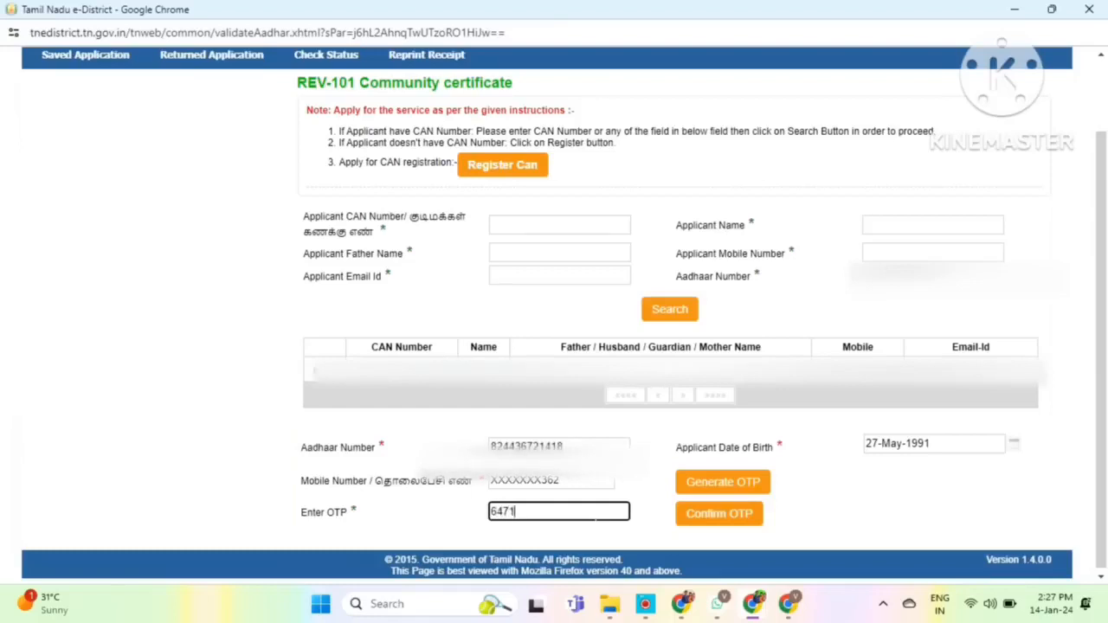
{"action": "left_click", "coordinate": [739, 516]}
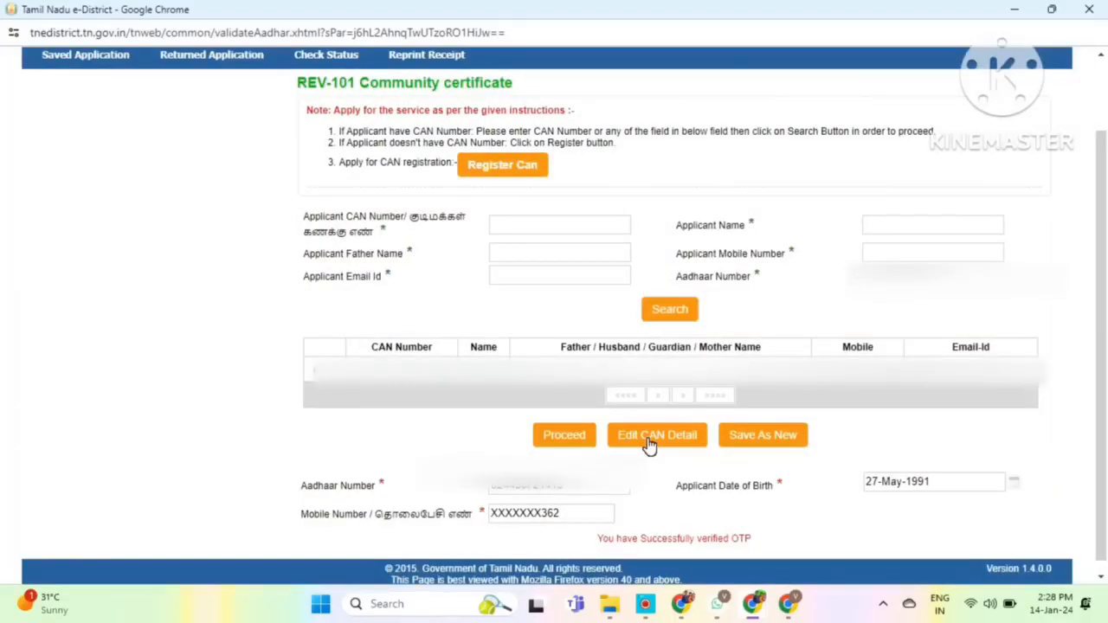
Proceed to the Community Certificate form and set both Father's Community and Mother's Community to BC
{"action": "left_click", "coordinate": [568, 435]}
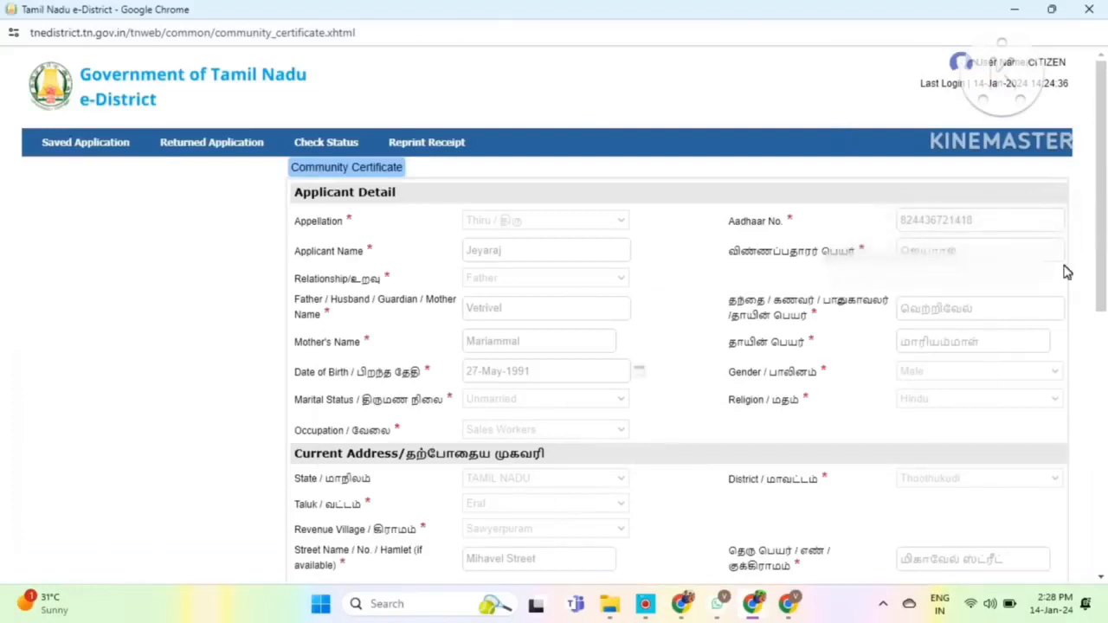
{"action": "left_click_drag", "start_coordinate": [1103, 212], "coordinate": [1105, 361]}
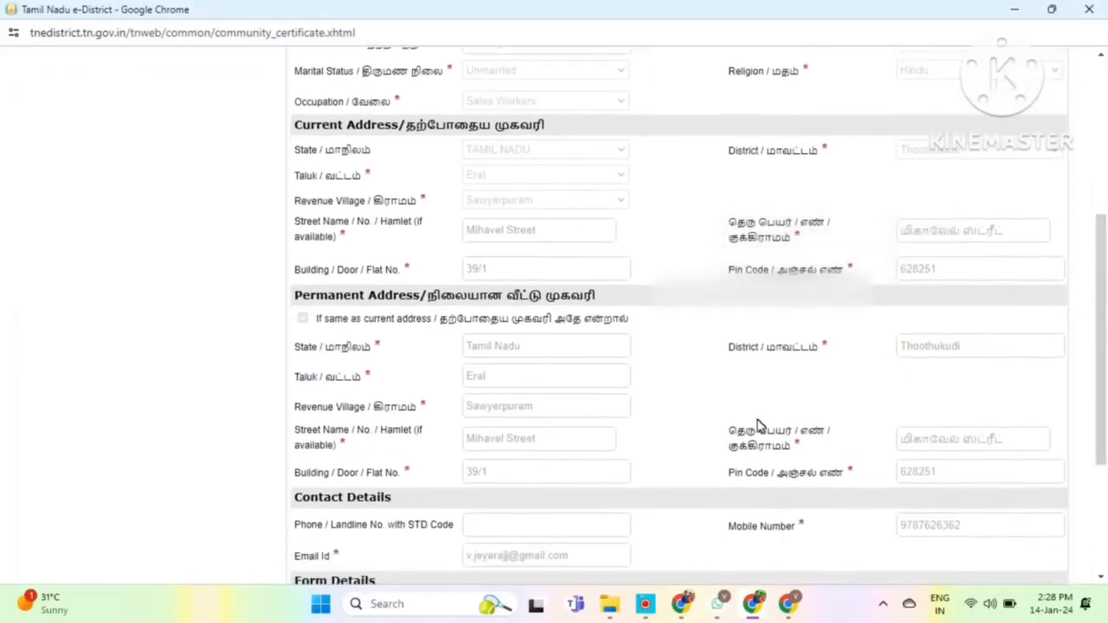
{"action": "left_click_drag", "start_coordinate": [1100, 284], "coordinate": [1105, 404]}
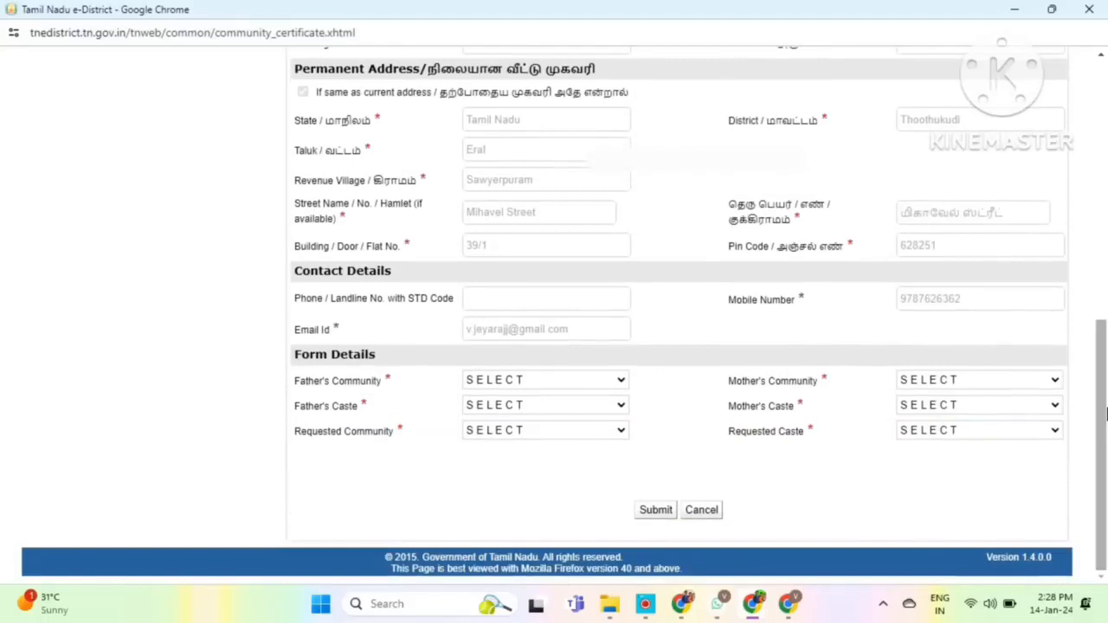
{"action": "left_click", "coordinate": [500, 389]}
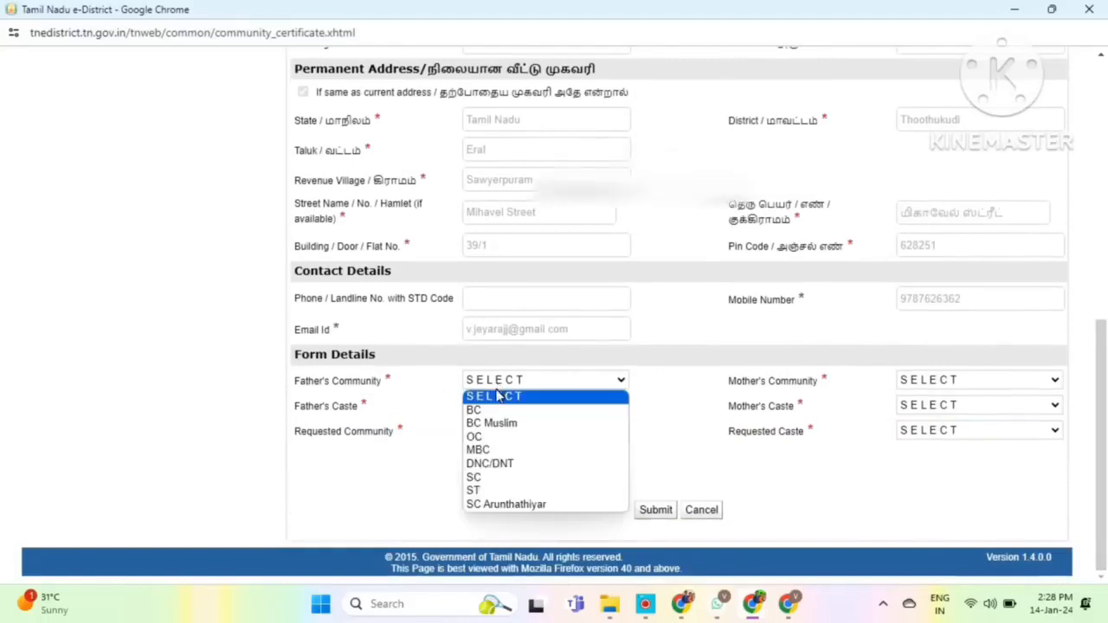
{"action": "left_click", "coordinate": [477, 411]}
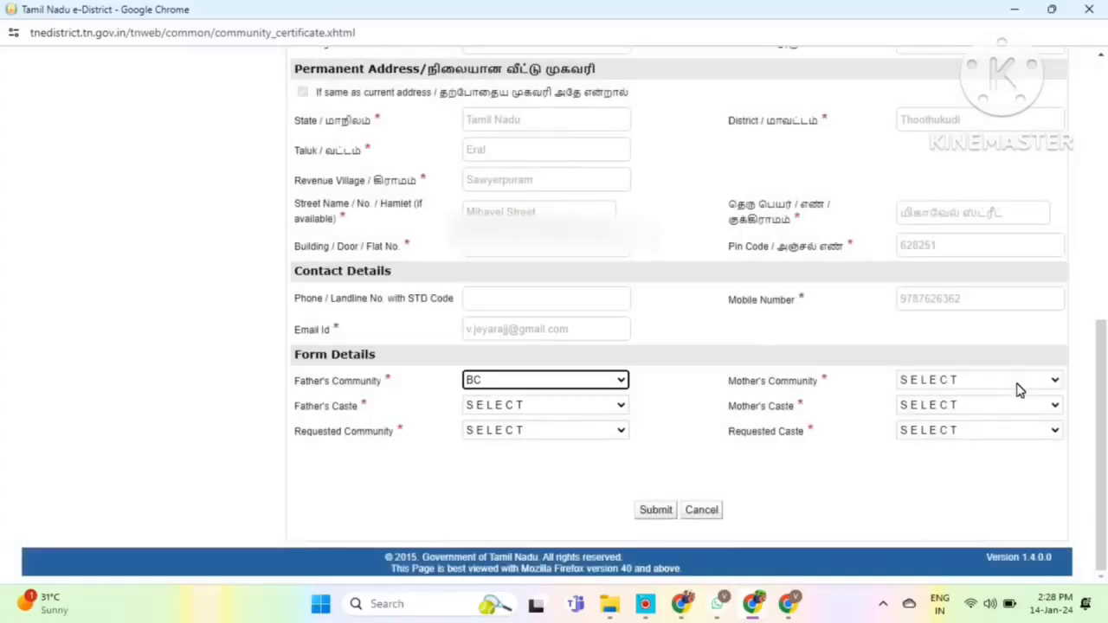
{"action": "left_click", "coordinate": [1018, 390]}
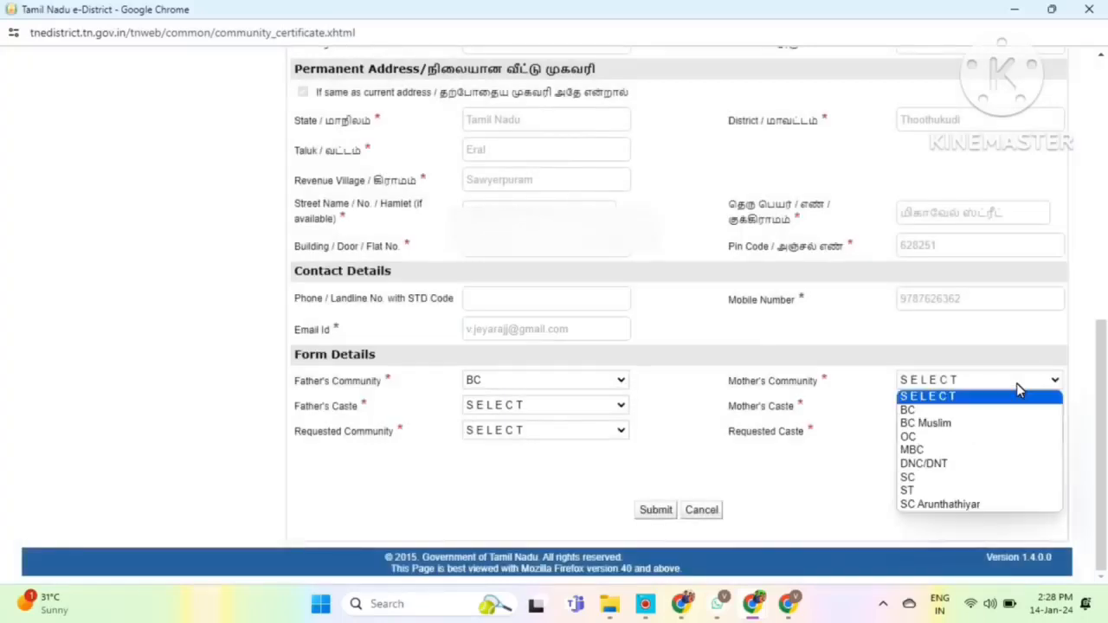
{"action": "left_click", "coordinate": [967, 414]}
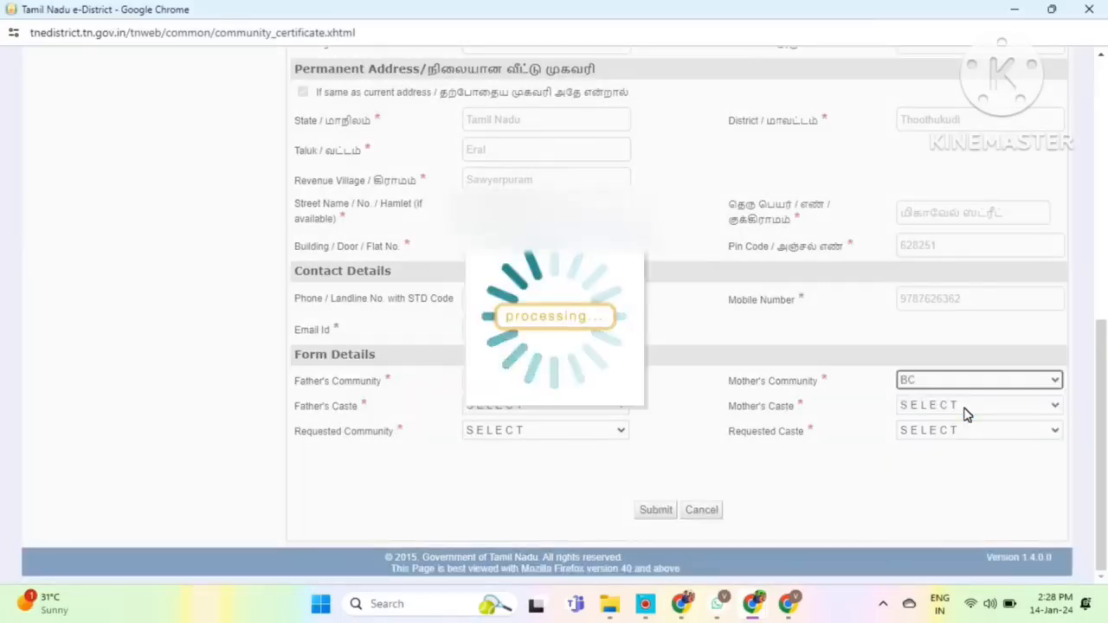
Set both Father's Caste and Mother's Caste to Nadar in the Form Details
{"action": "left_click", "coordinate": [533, 408]}
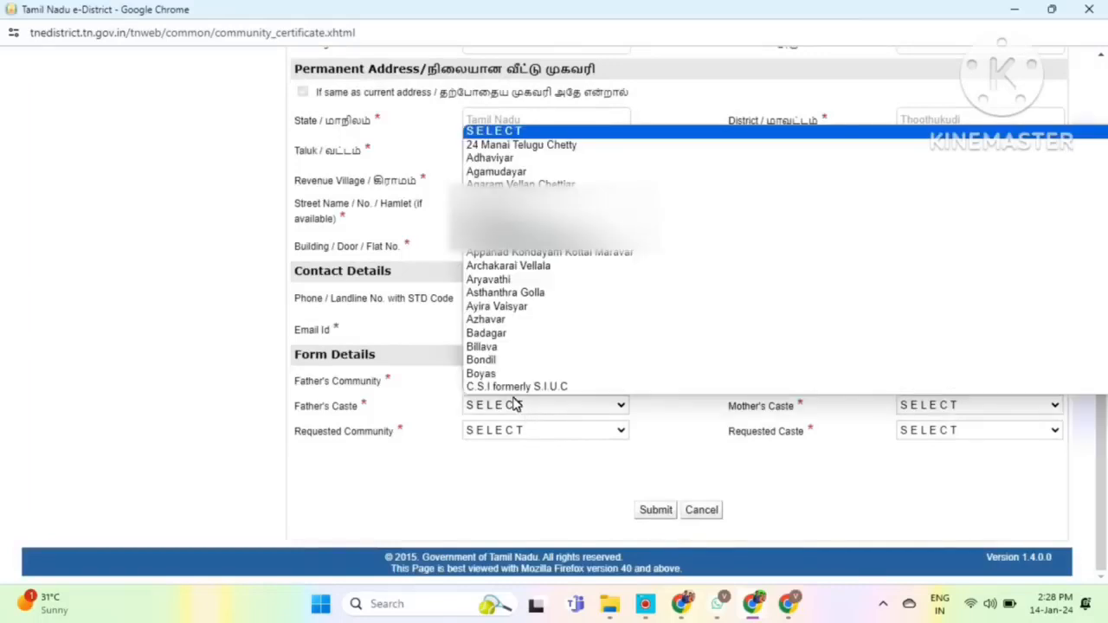
{"action": "key", "text": "n"}
{"action": "key", "text": "Return"}
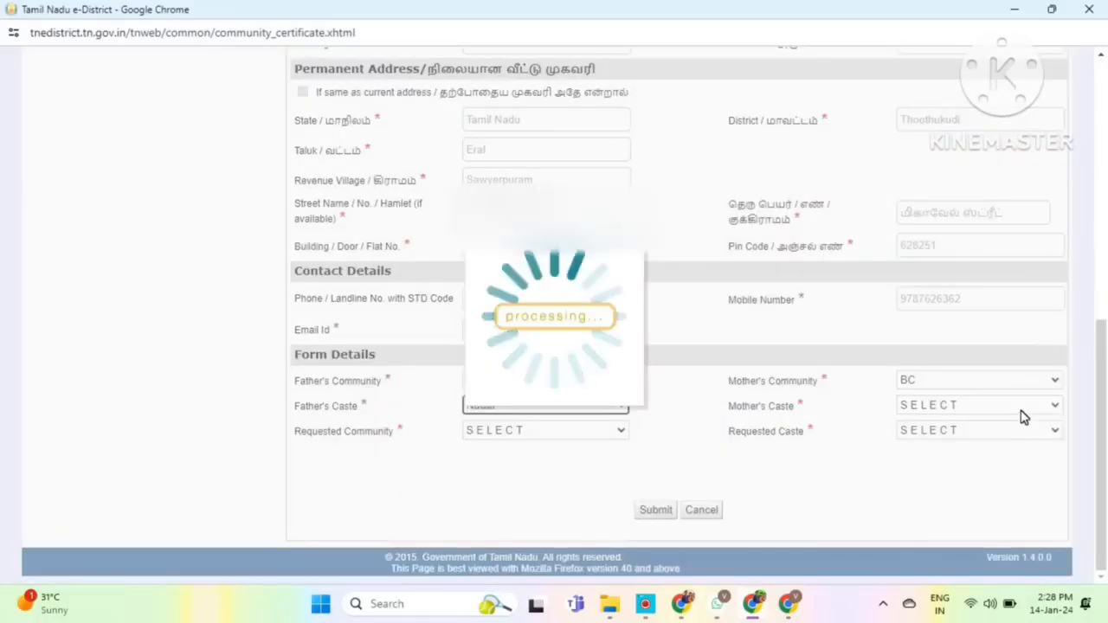
{"action": "left_click", "coordinate": [1023, 417]}
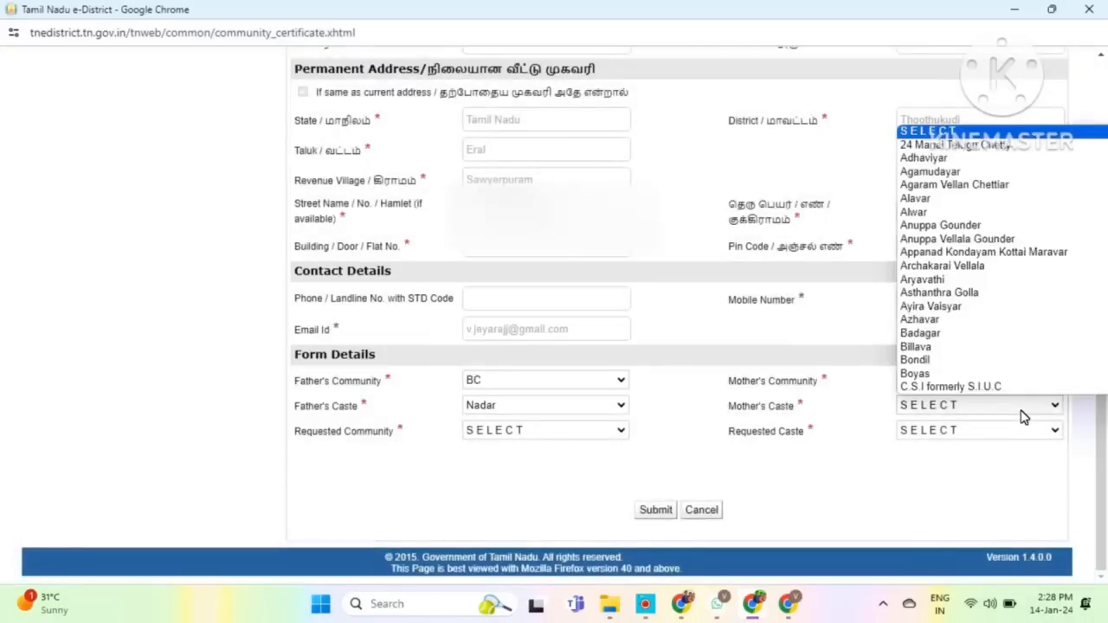
{"action": "key", "text": "n"}
{"action": "key", "text": "Return"}
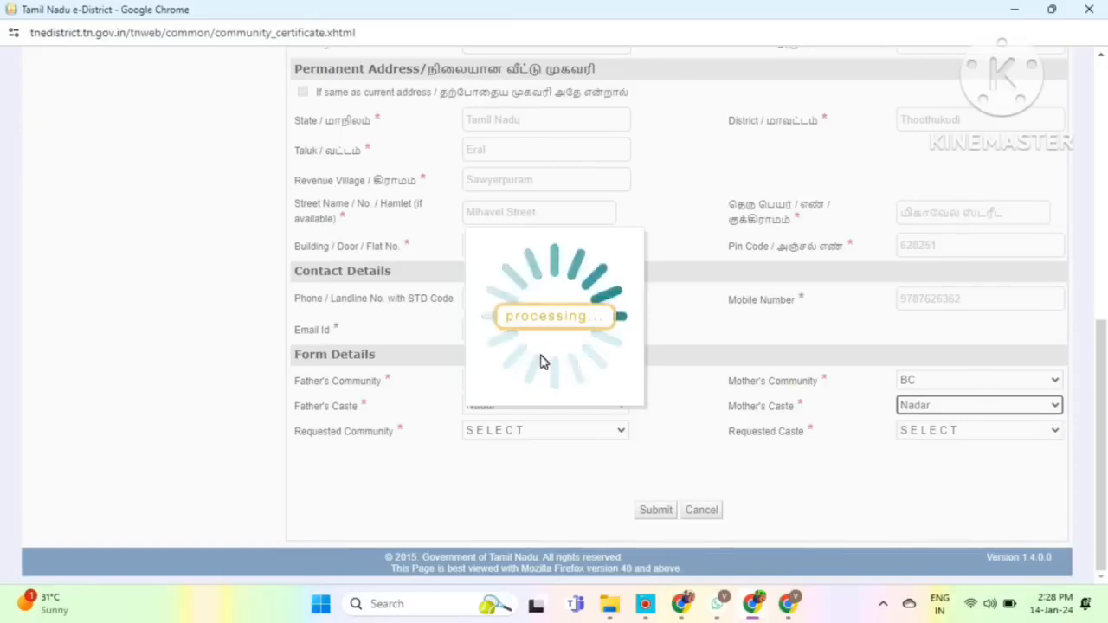
Set the Requested Community to BC and the Requested Caste to Nadar
{"action": "left_click", "coordinate": [546, 436]}
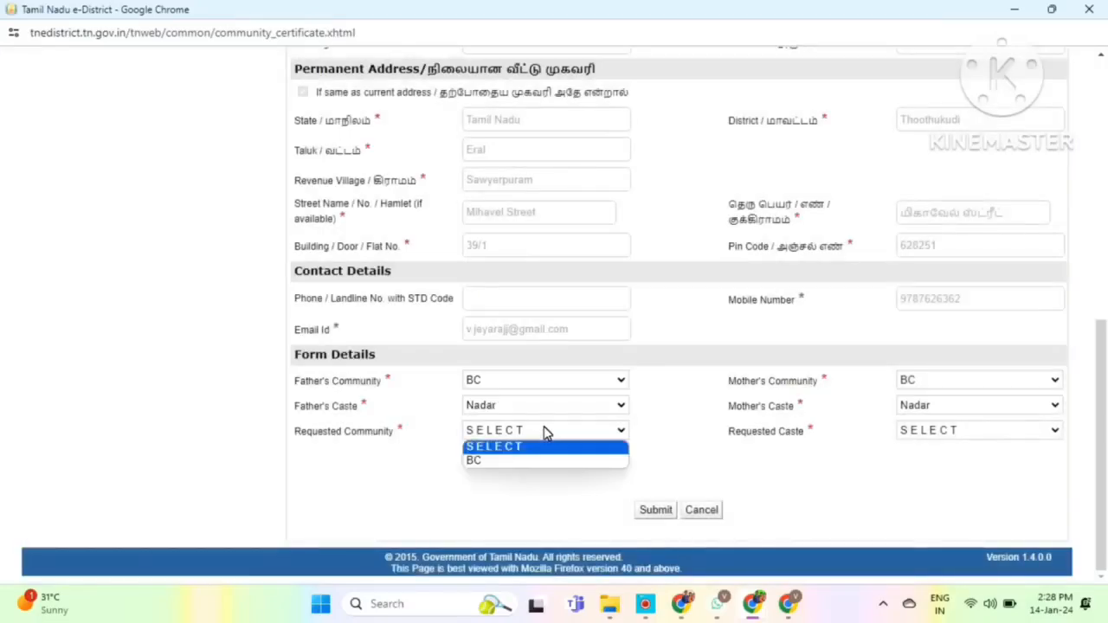
{"action": "left_click", "coordinate": [500, 463]}
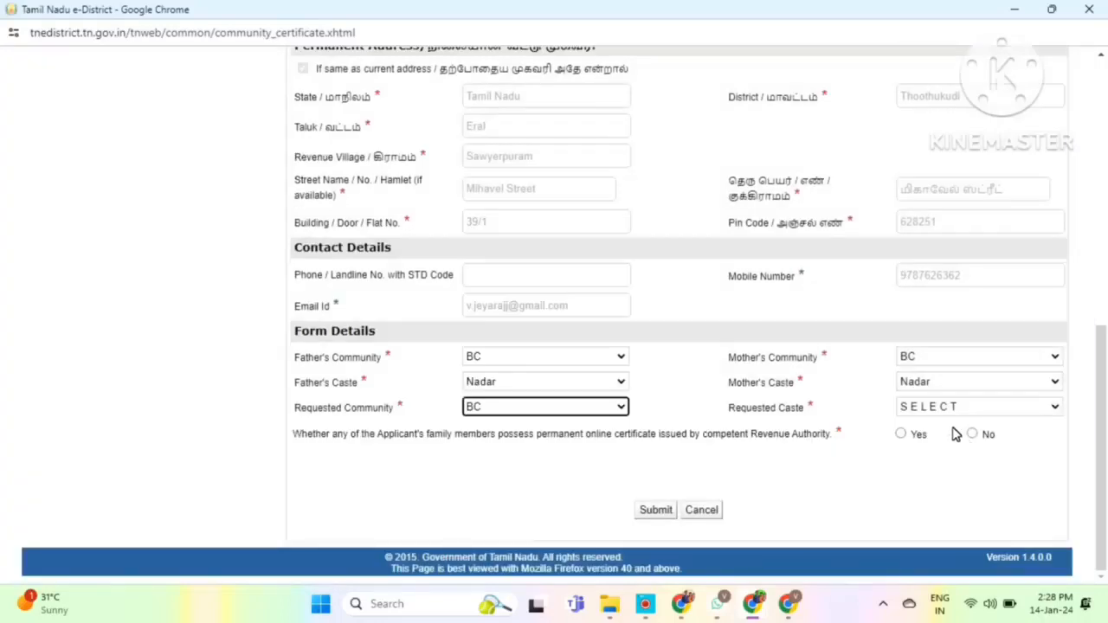
{"action": "left_click", "coordinate": [936, 408]}
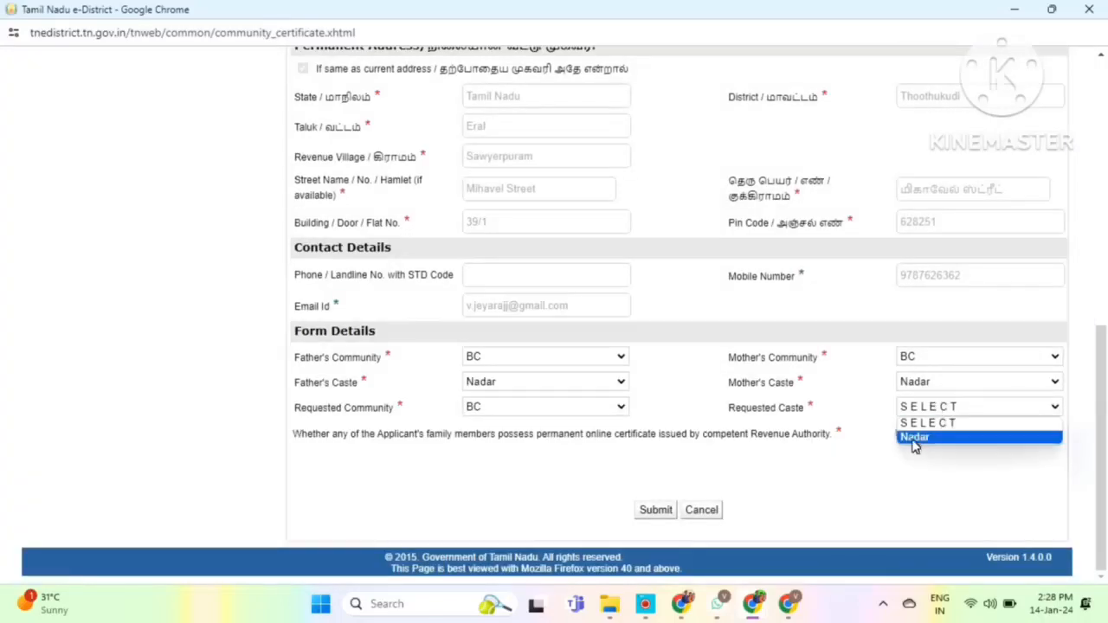
{"action": "left_click", "coordinate": [914, 438]}
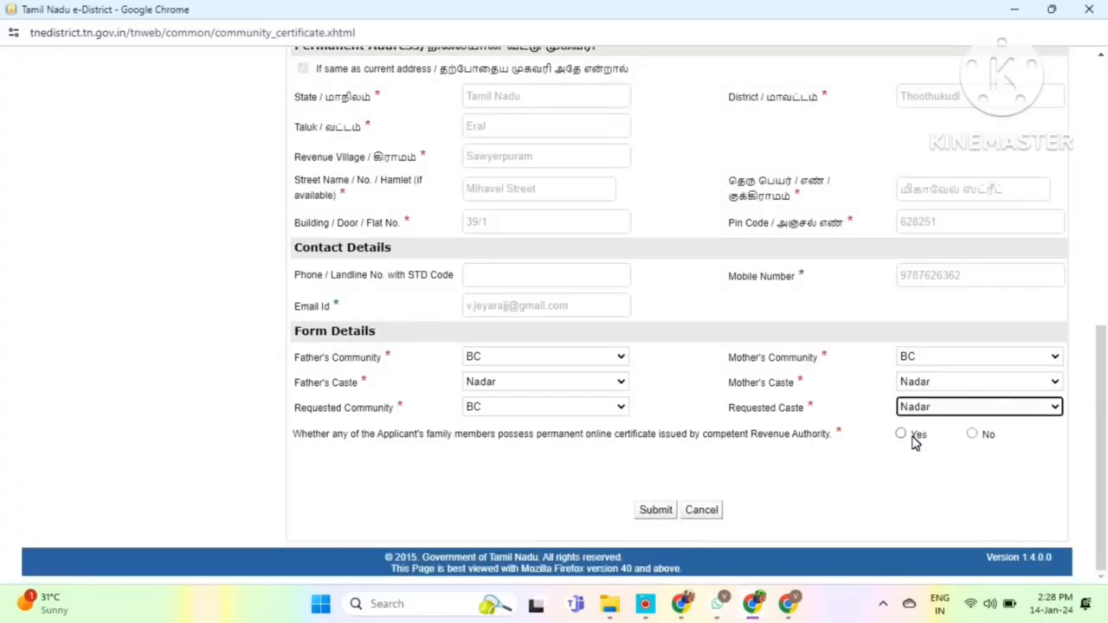
Answer No to whether family members possess a permanent online certificate, and submit the application form
{"action": "left_click", "coordinate": [973, 436]}
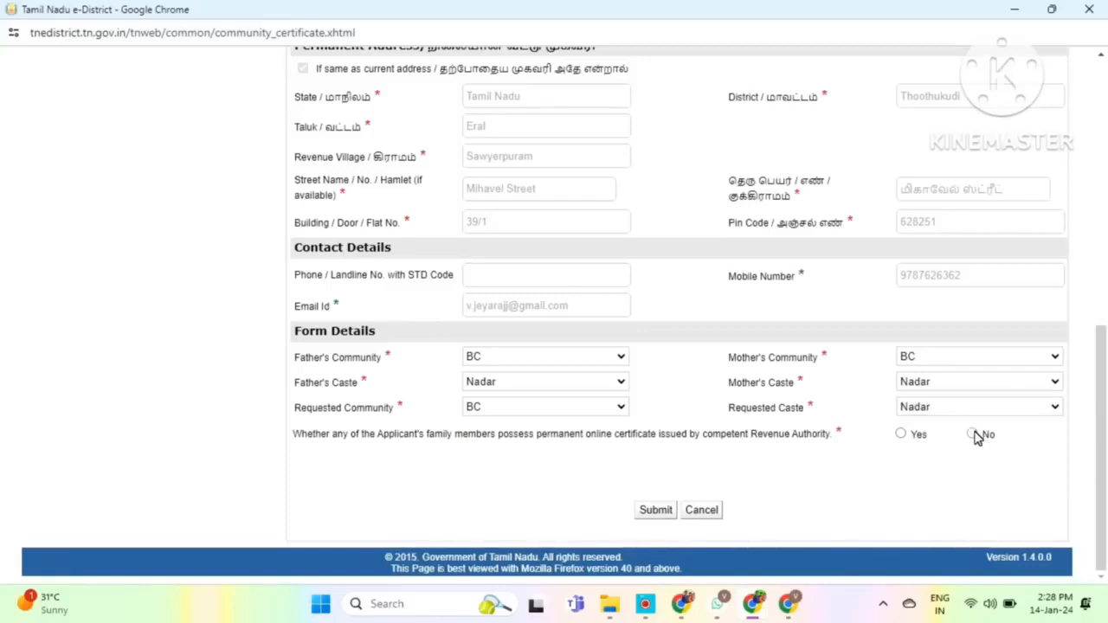
{"action": "left_click", "coordinate": [974, 436]}
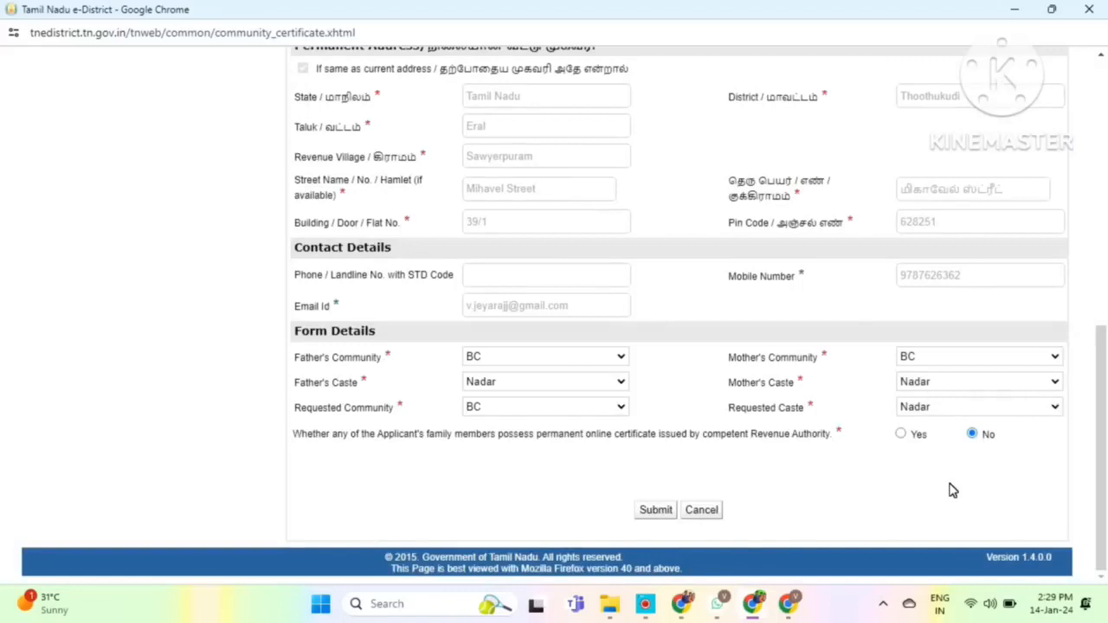
{"action": "left_click", "coordinate": [973, 435]}
{"action": "left_click", "coordinate": [645, 513]}
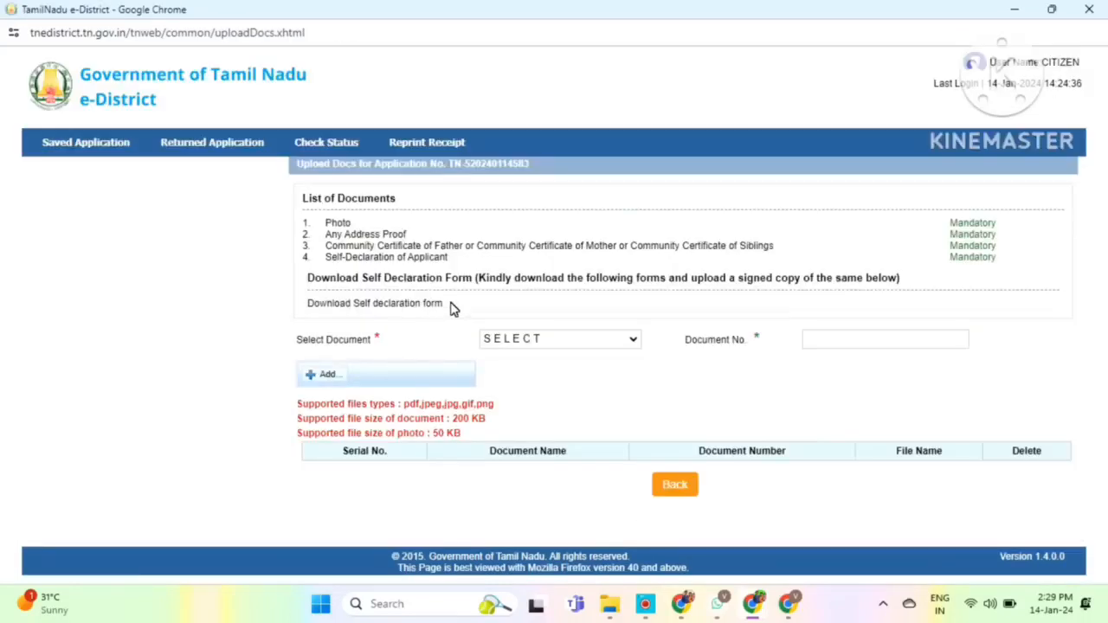
Select Photo as the document to upload and set its document number to 1
{"action": "left_click_drag", "start_coordinate": [450, 309], "coordinate": [305, 309]}
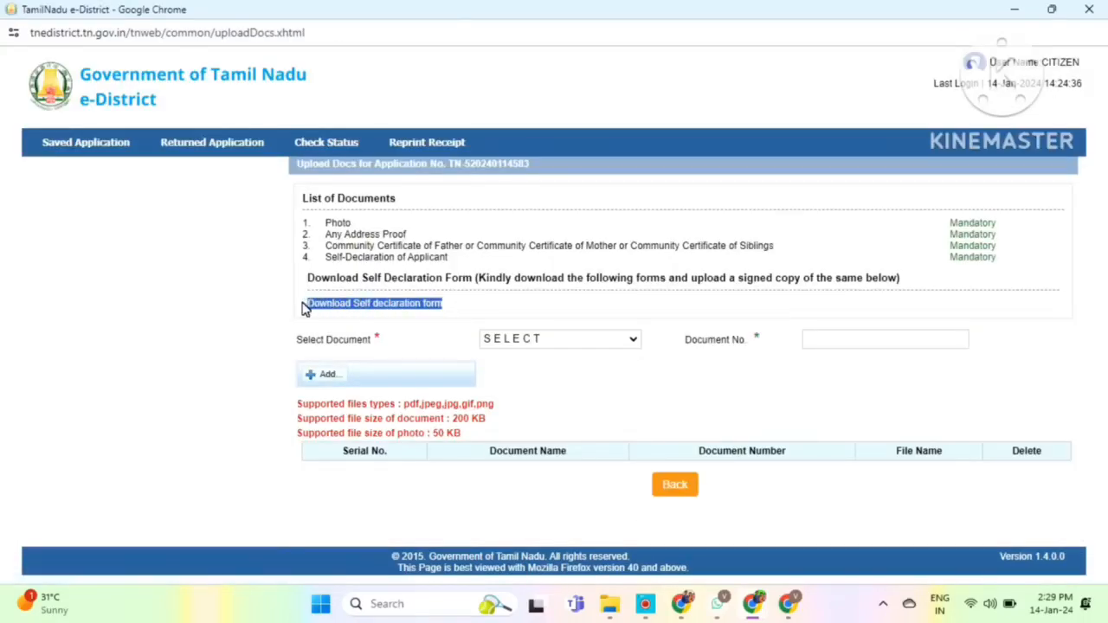
{"action": "left_click", "coordinate": [580, 339]}
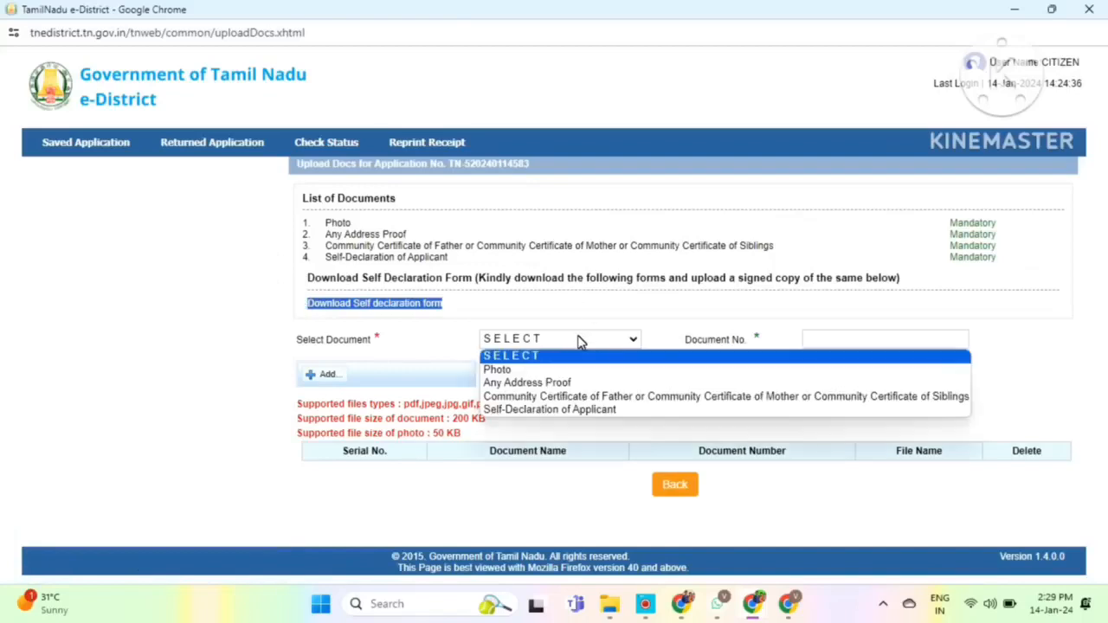
{"action": "left_click", "coordinate": [519, 370]}
{"action": "left_click", "coordinate": [865, 340]}
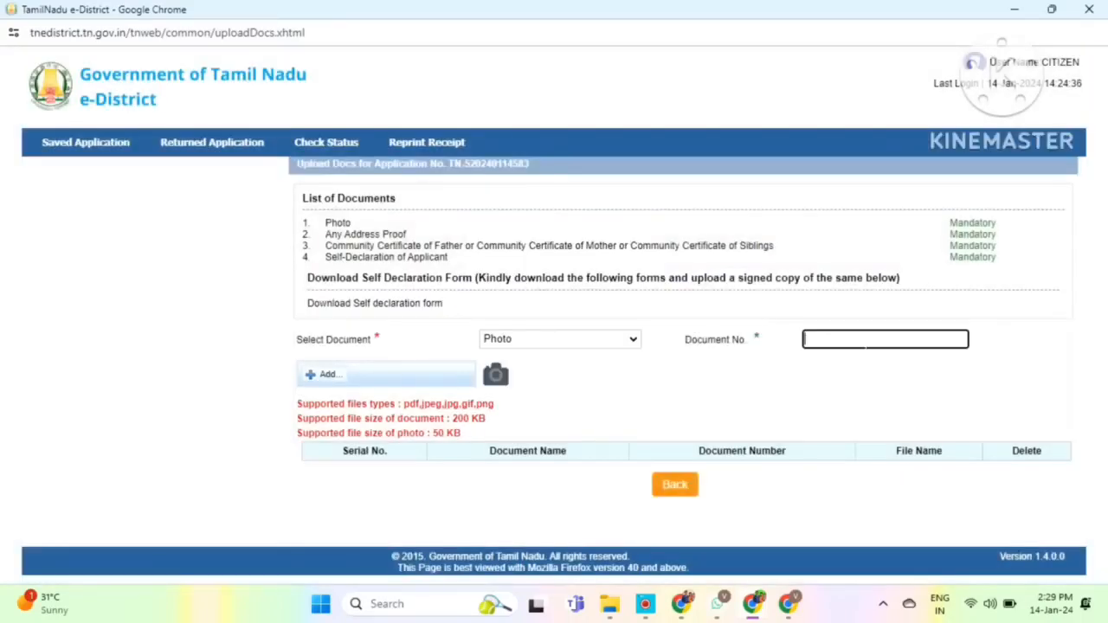
{"action": "type", "text": "1"}
{"action": "left_click", "coordinate": [787, 393]}
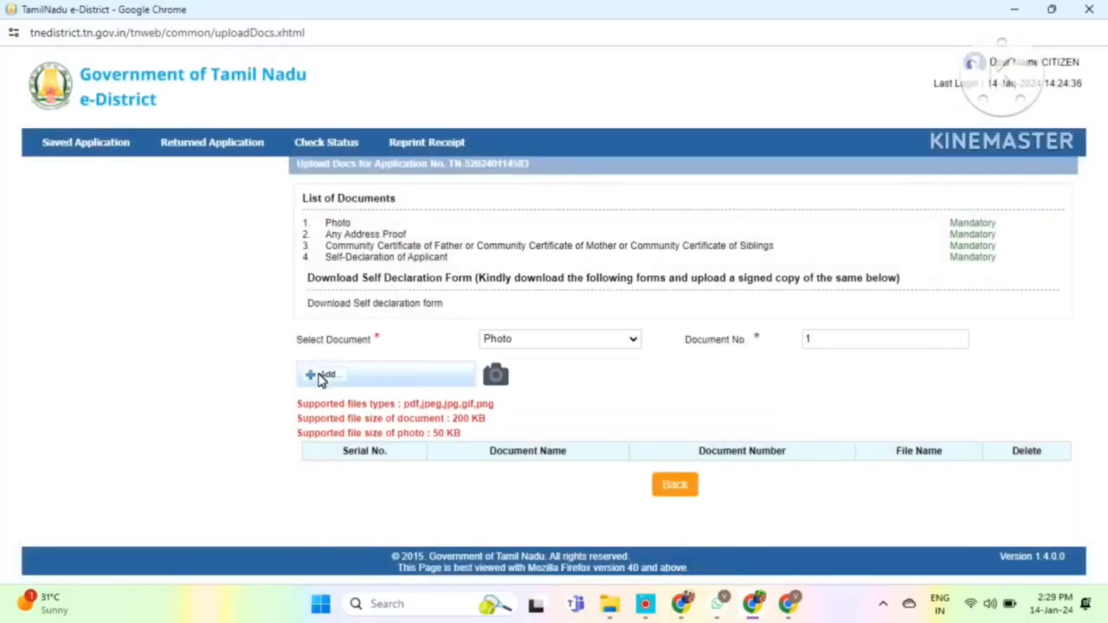
Upload the Photo file from the SAMPLE PHOTOS folder on the Desktop as the applicant's photo
{"action": "left_click", "coordinate": [321, 378]}
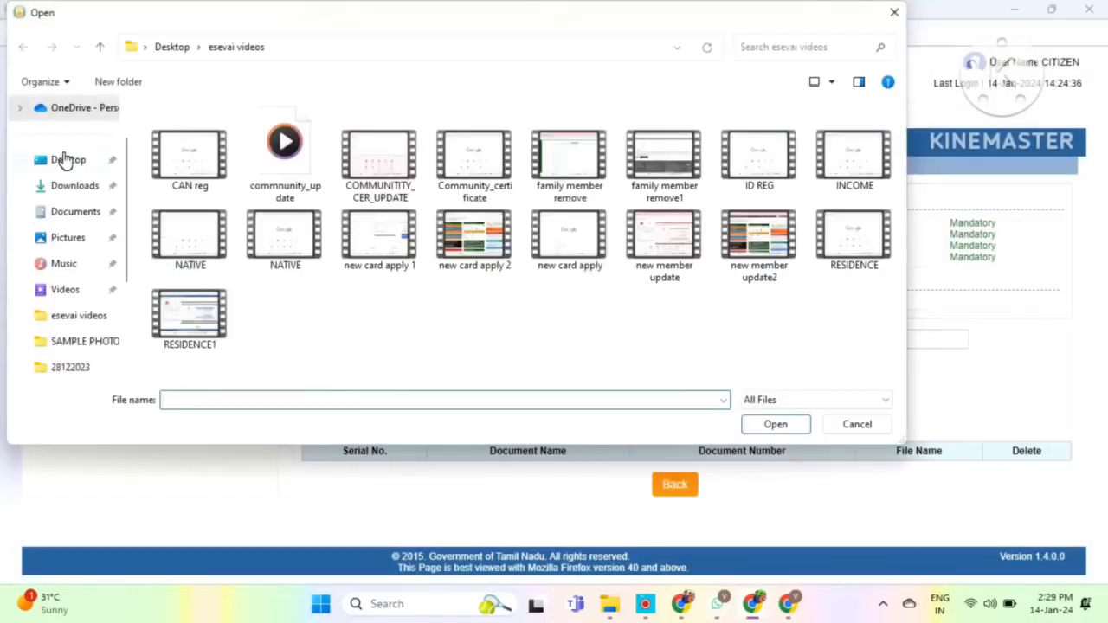
{"action": "left_click", "coordinate": [67, 167]}
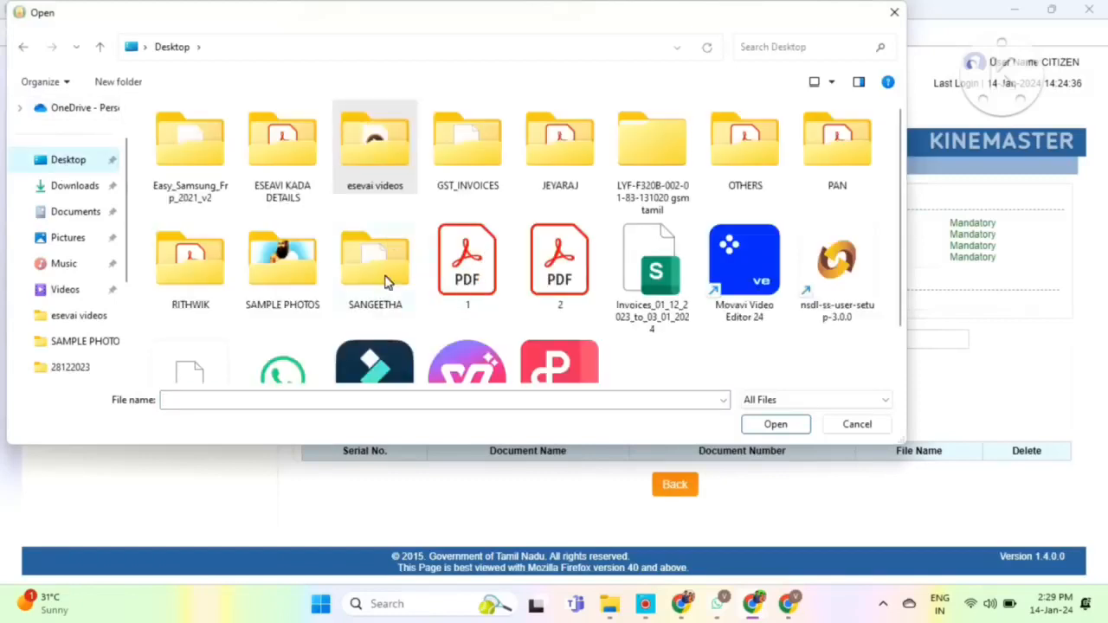
{"action": "double_click", "coordinate": [298, 260]}
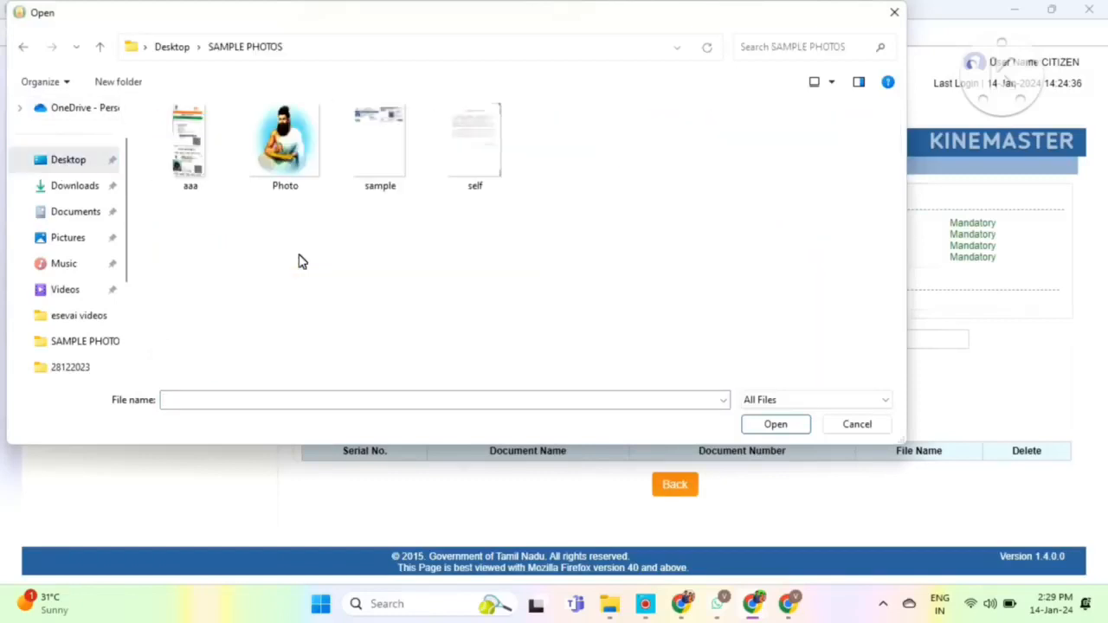
{"action": "left_click", "coordinate": [287, 178]}
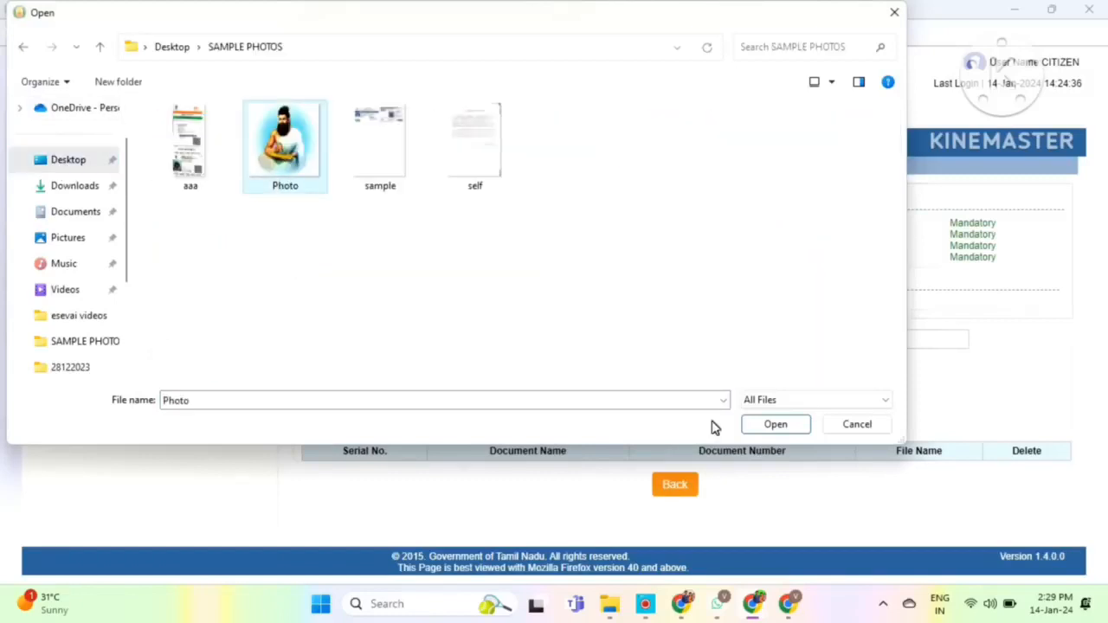
{"action": "left_click", "coordinate": [777, 426]}
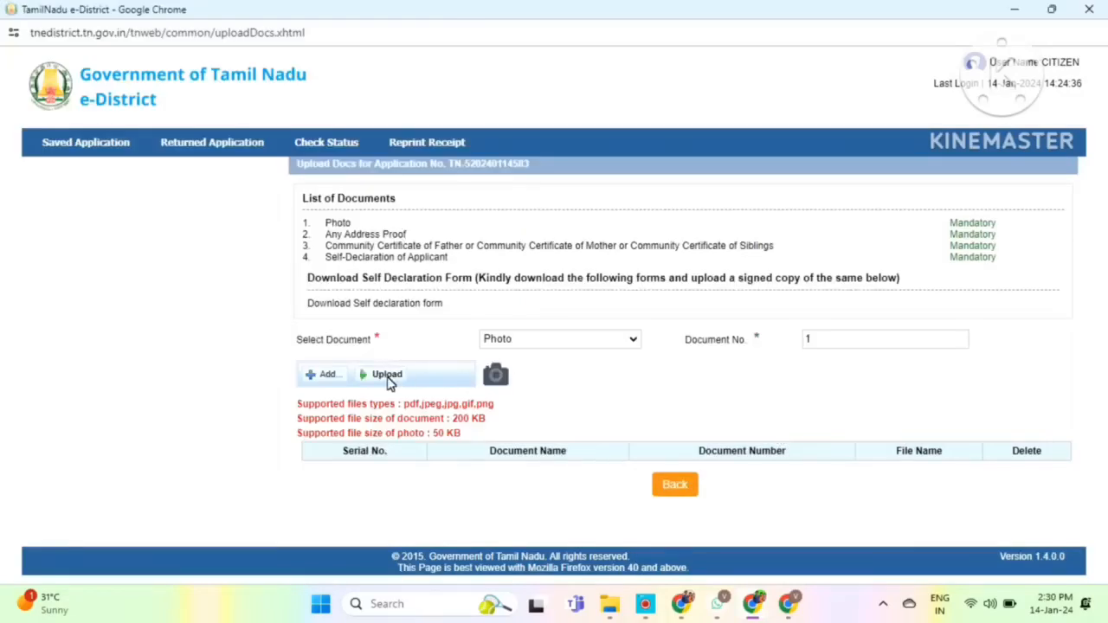
{"action": "left_click", "coordinate": [386, 381]}
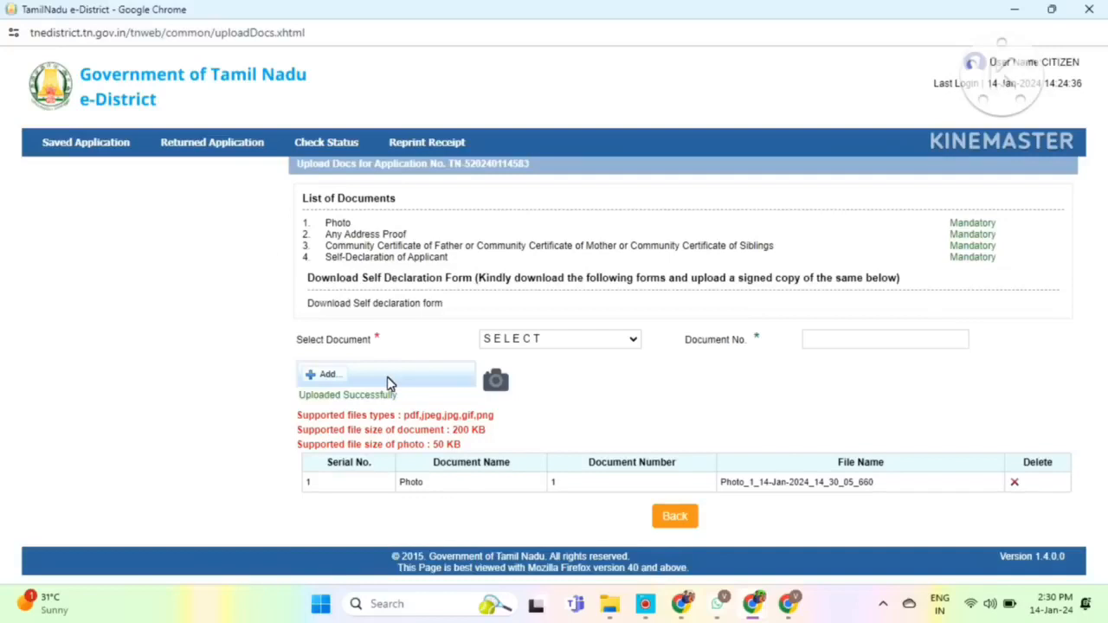
Select Any Address Proof as the document to upload and set its document number to 2
{"action": "left_click", "coordinate": [528, 340]}
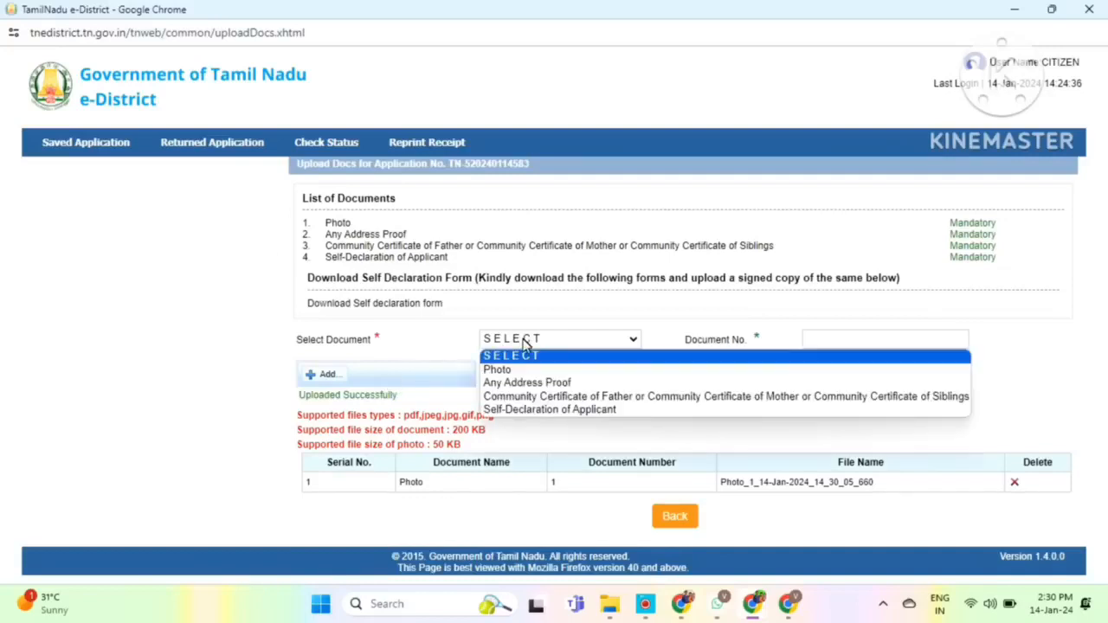
{"action": "left_click", "coordinate": [507, 383]}
{"action": "left_click", "coordinate": [881, 340]}
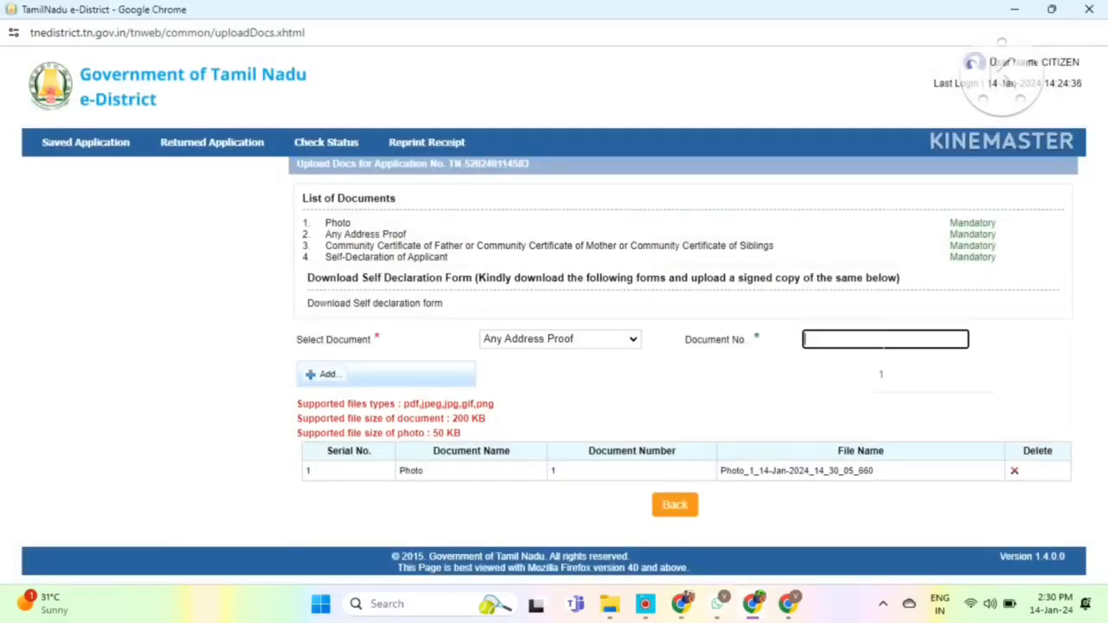
{"action": "type", "text": "2"}
{"action": "left_click", "coordinate": [796, 427]}
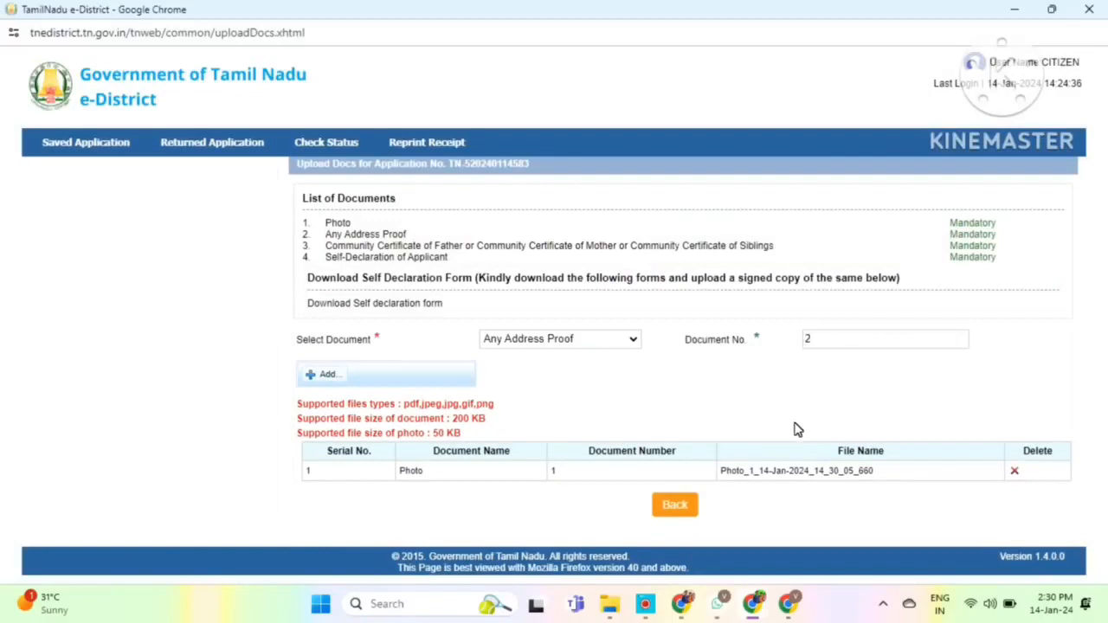
Upload the file aaa from the SAMPLE PHOTOS folder as the address proof
{"action": "left_click", "coordinate": [322, 377]}
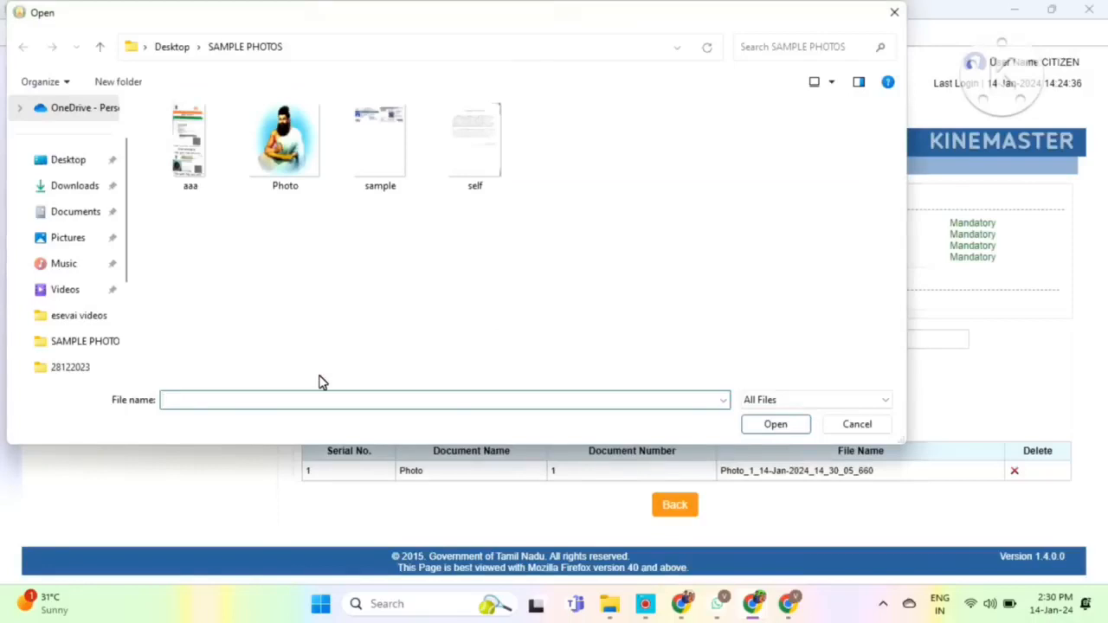
{"action": "left_click", "coordinate": [210, 154]}
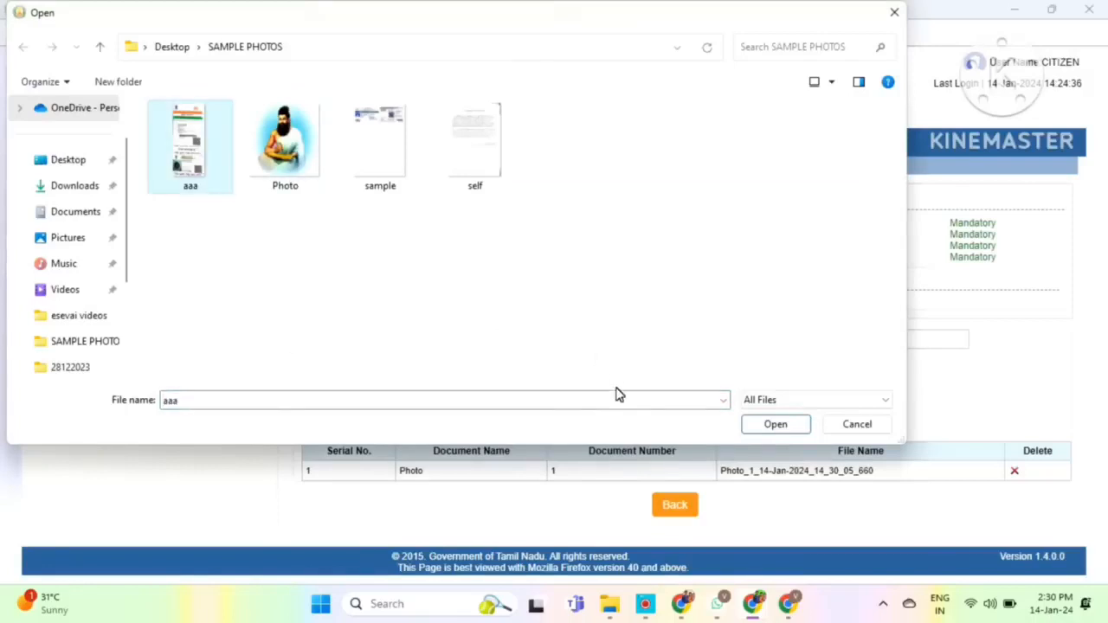
{"action": "left_click", "coordinate": [775, 425]}
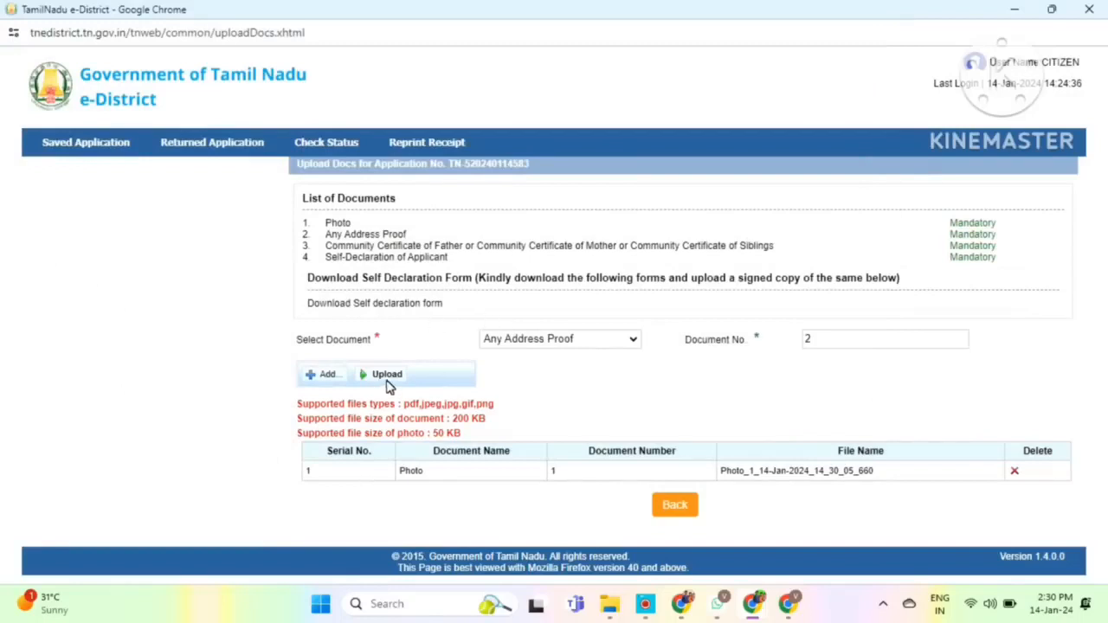
{"action": "left_click", "coordinate": [387, 378]}
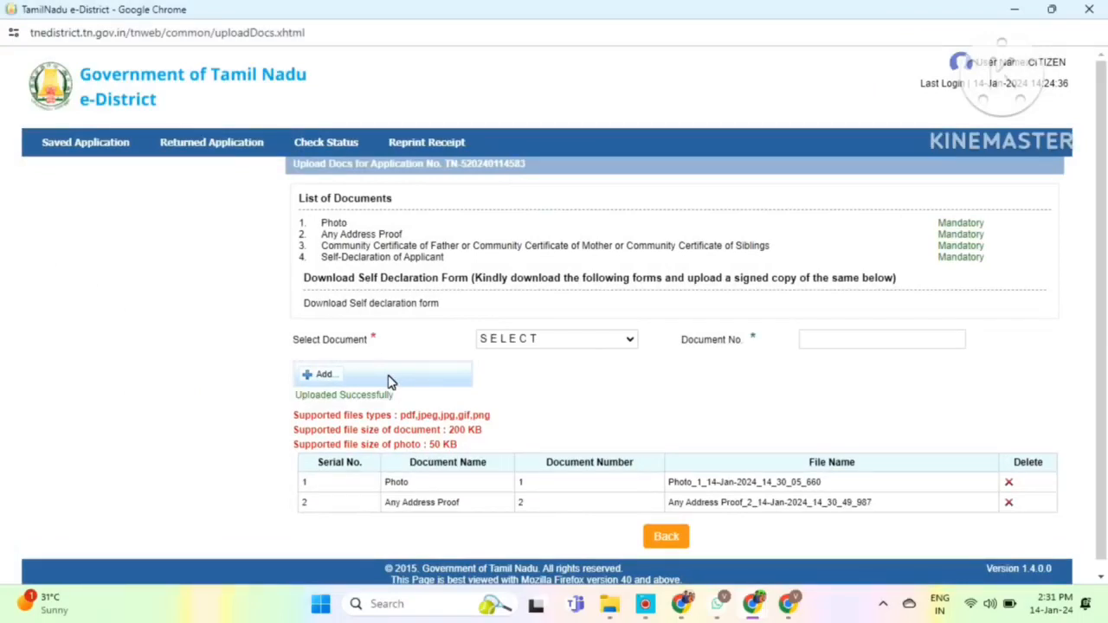
Select the Community Certificate of Father, Mother or Siblings as the document to upload and set its document number to 3
{"action": "left_click", "coordinate": [561, 343]}
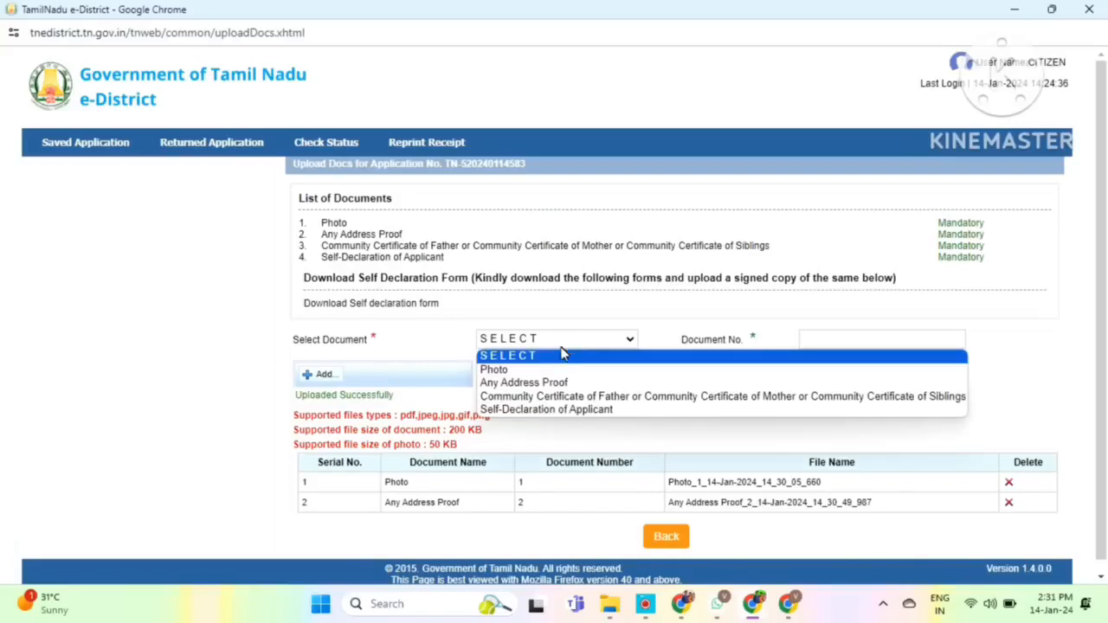
{"action": "left_click", "coordinate": [533, 396]}
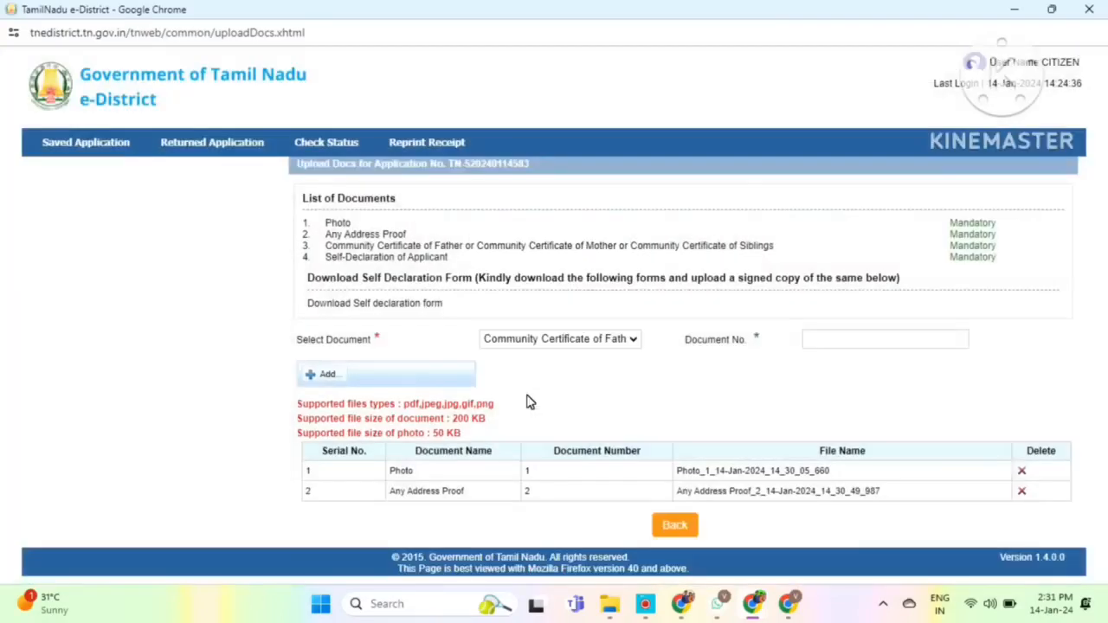
{"action": "left_click", "coordinate": [806, 340]}
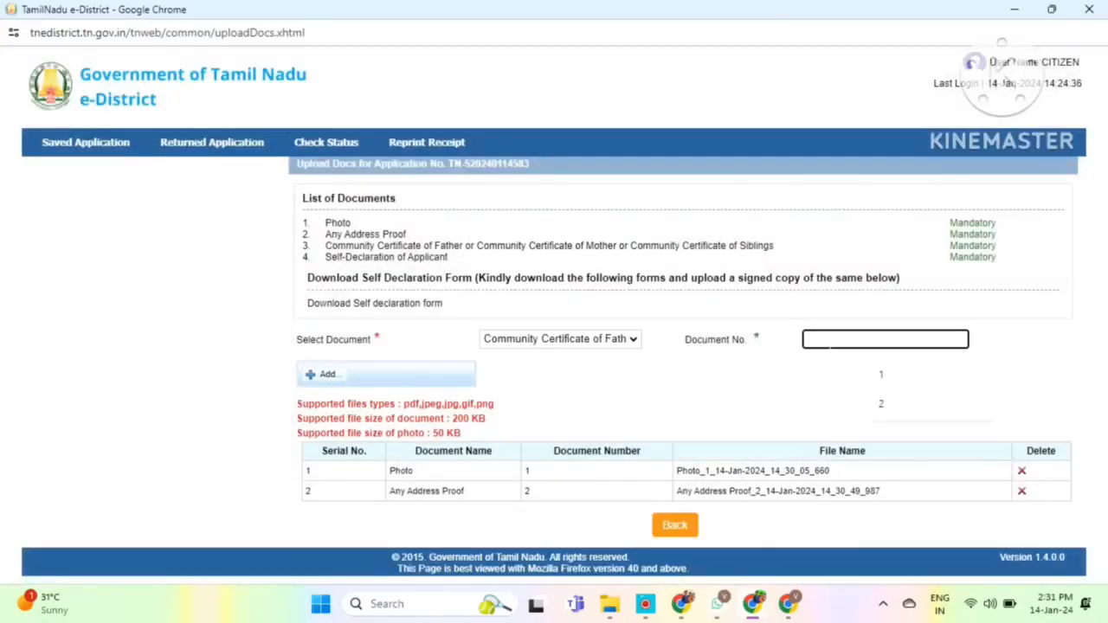
{"action": "type", "text": "3"}
{"action": "left_click", "coordinate": [788, 393]}
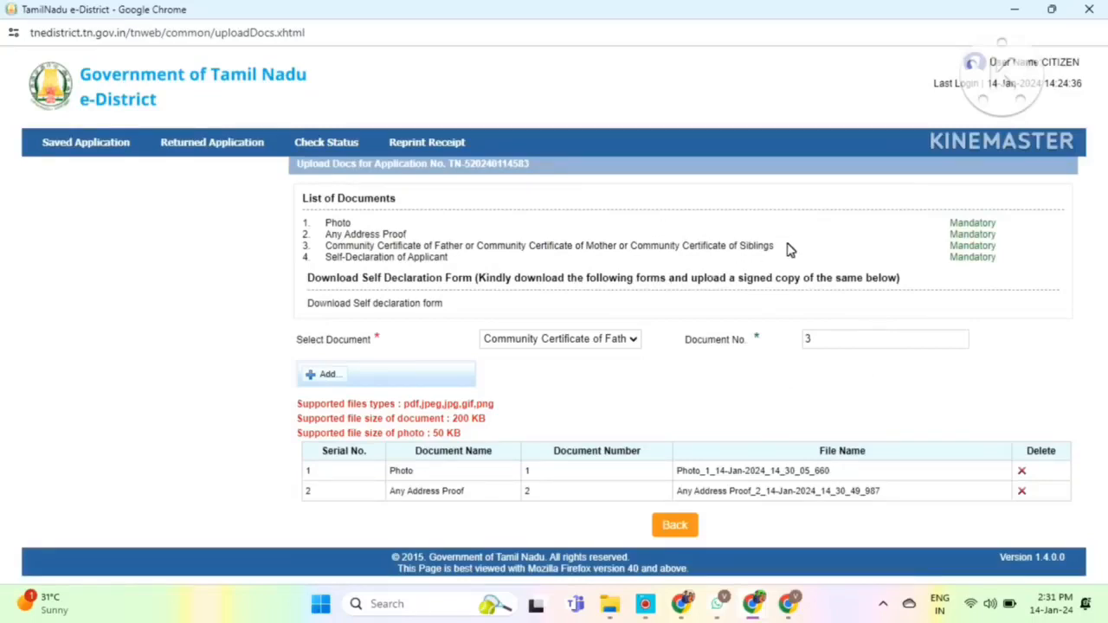
{"action": "left_click_drag", "start_coordinate": [791, 250], "coordinate": [554, 247]}
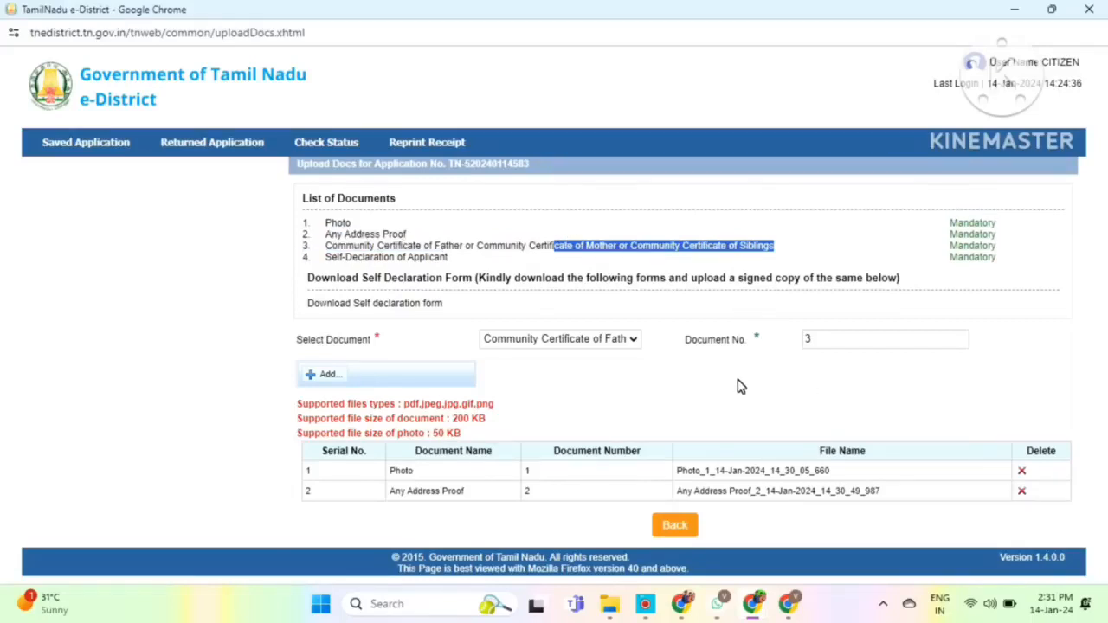
Upload the file sample from the SAMPLE PHOTOS folder as the family member's community certificate
{"action": "left_click", "coordinate": [316, 375]}
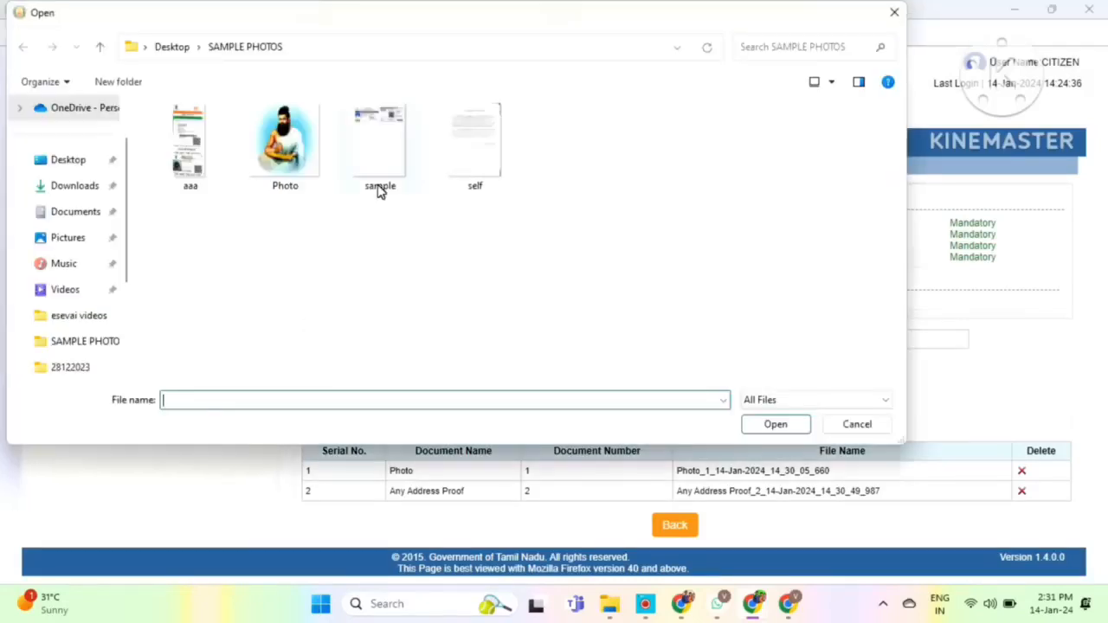
{"action": "left_click", "coordinate": [379, 173]}
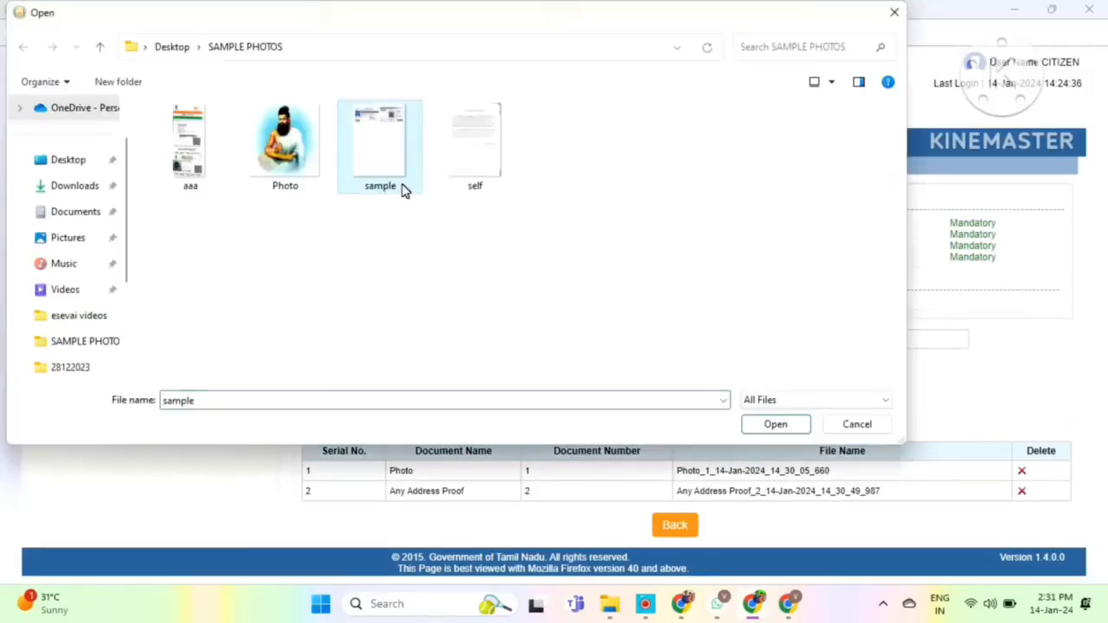
{"action": "left_click", "coordinate": [776, 425]}
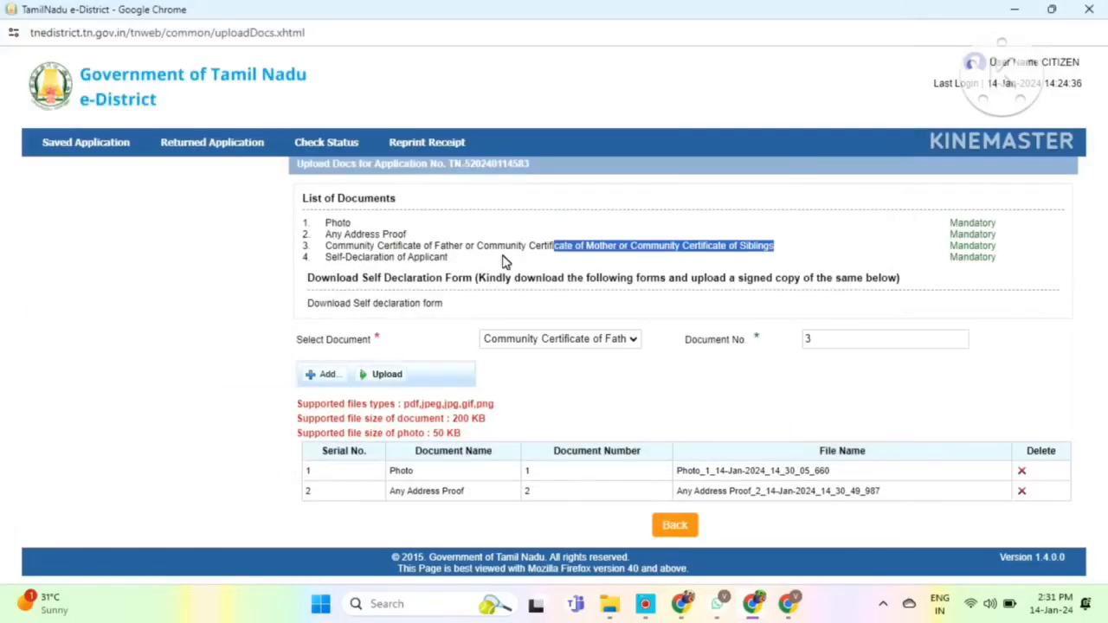
{"action": "left_click", "coordinate": [373, 381]}
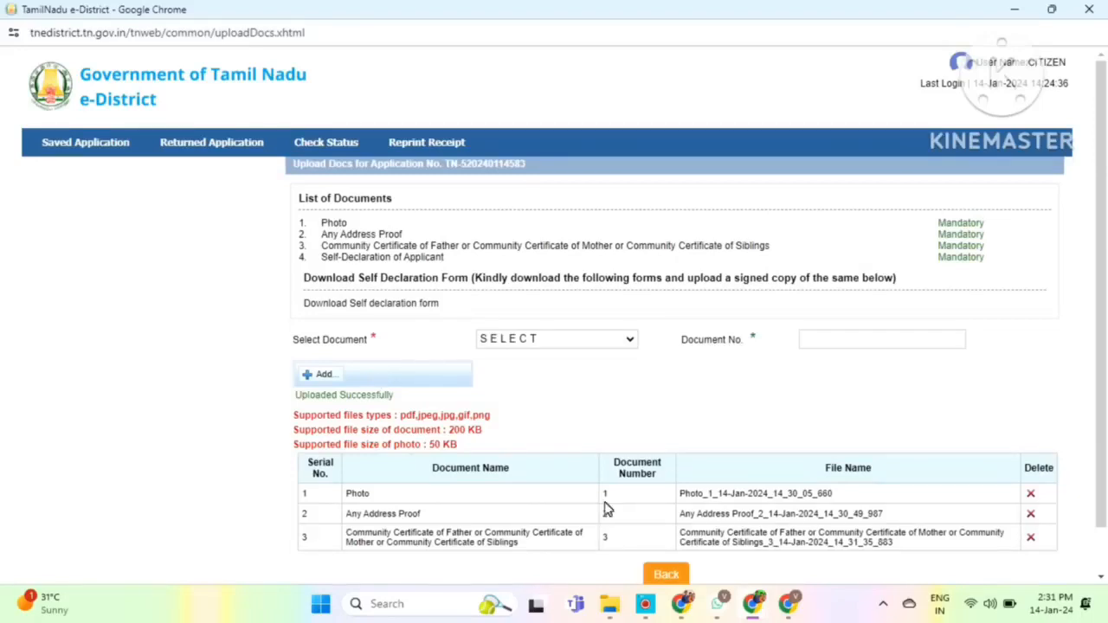
Select Self-Declaration of Applicant as the document to upload and set its document number to 4
{"action": "left_click", "coordinate": [555, 342]}
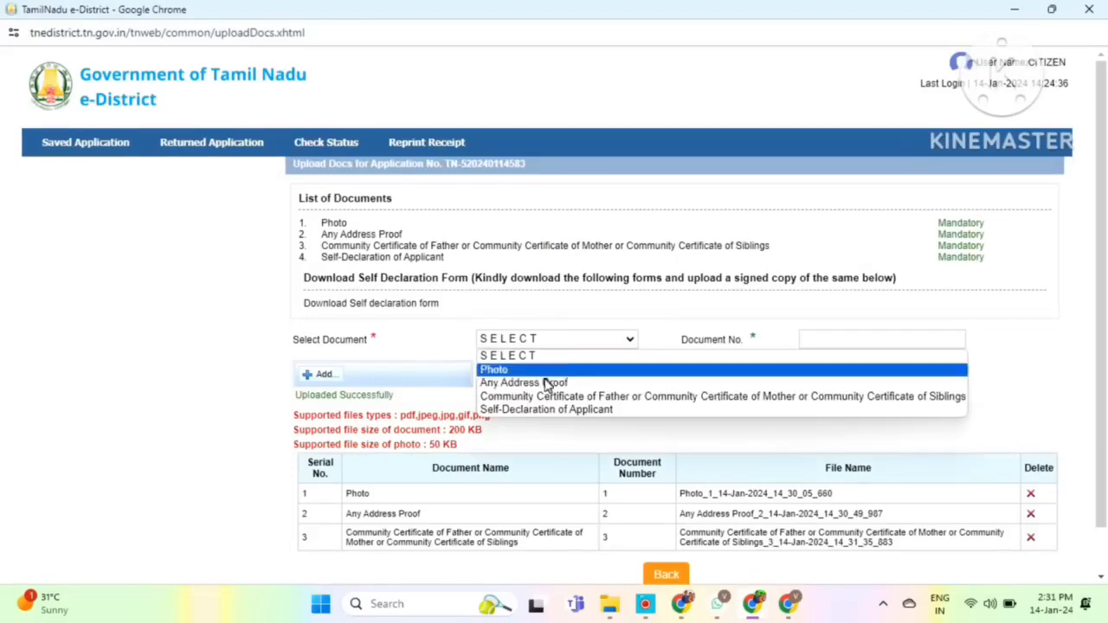
{"action": "left_click", "coordinate": [534, 411]}
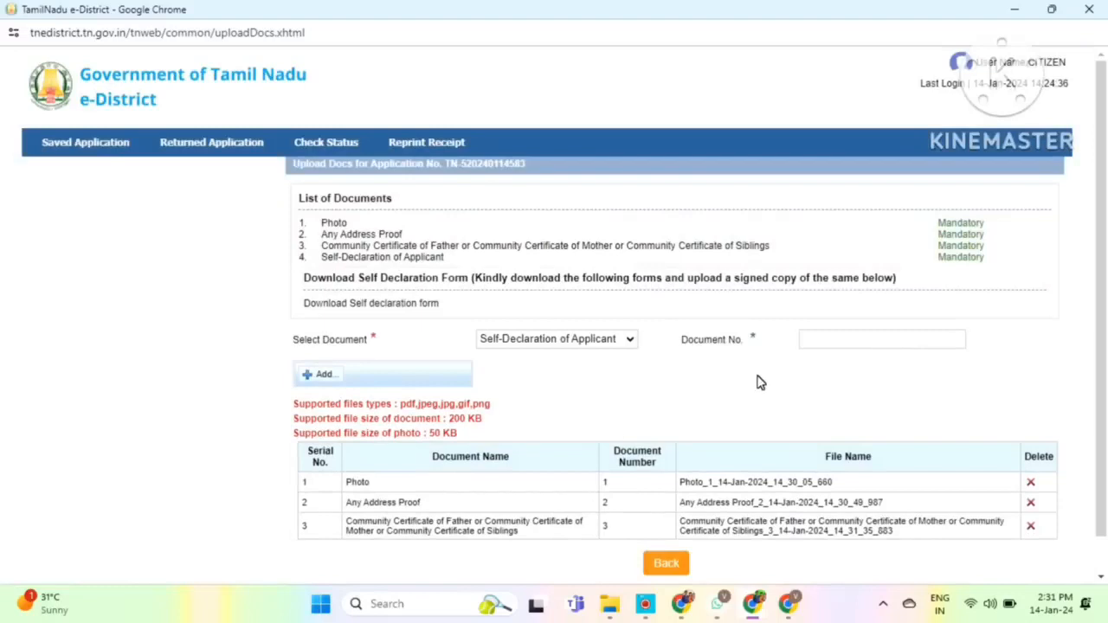
{"action": "left_click", "coordinate": [849, 341]}
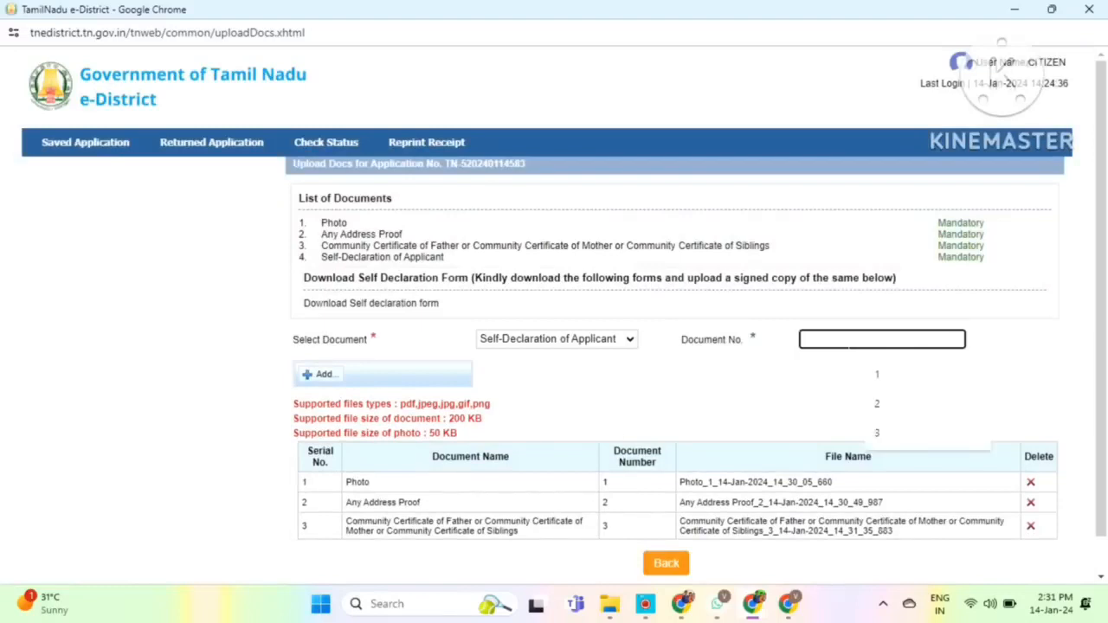
{"action": "type", "text": "4"}
{"action": "left_click", "coordinate": [795, 391]}
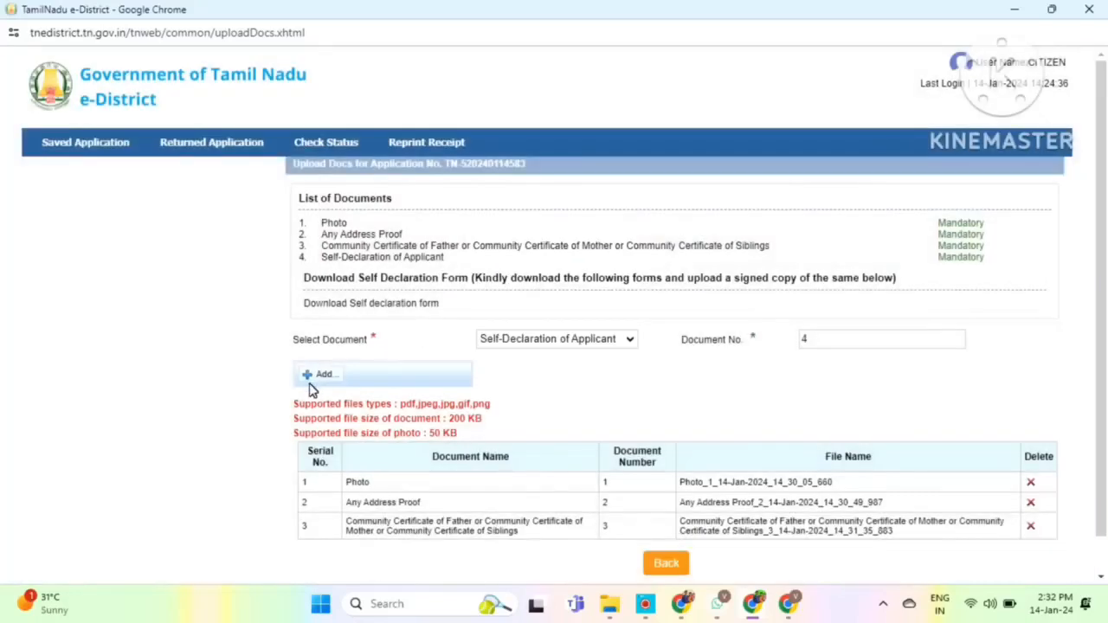
Upload the file self from the SAMPLE PHOTOS folder as the applicant's self-declaration
{"action": "left_click", "coordinate": [317, 380]}
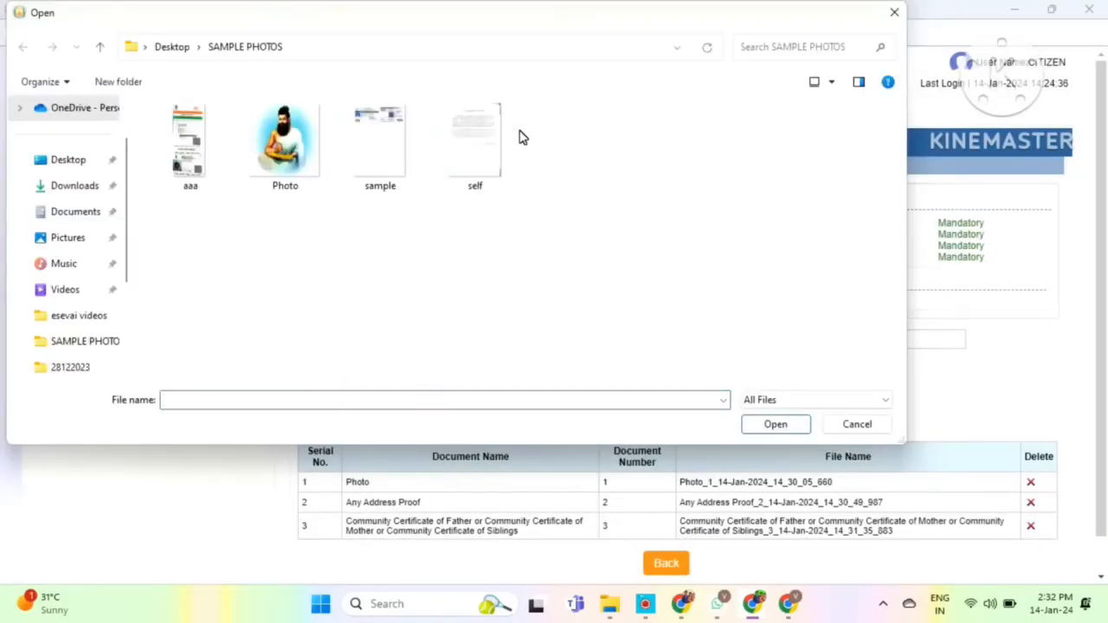
{"action": "left_click", "coordinate": [473, 139]}
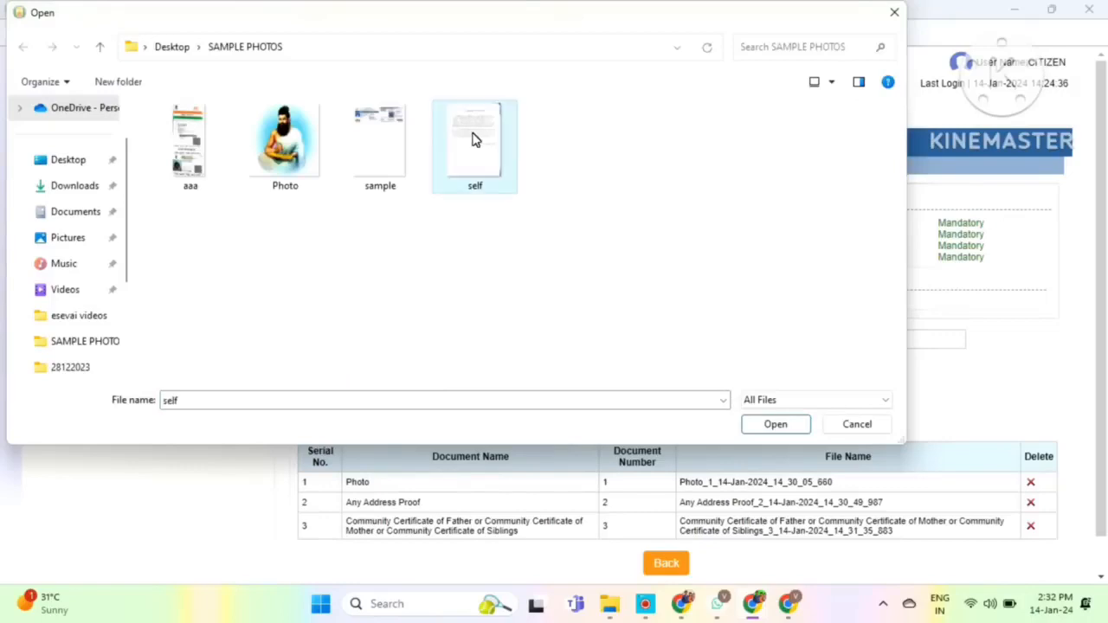
{"action": "left_click", "coordinate": [771, 425]}
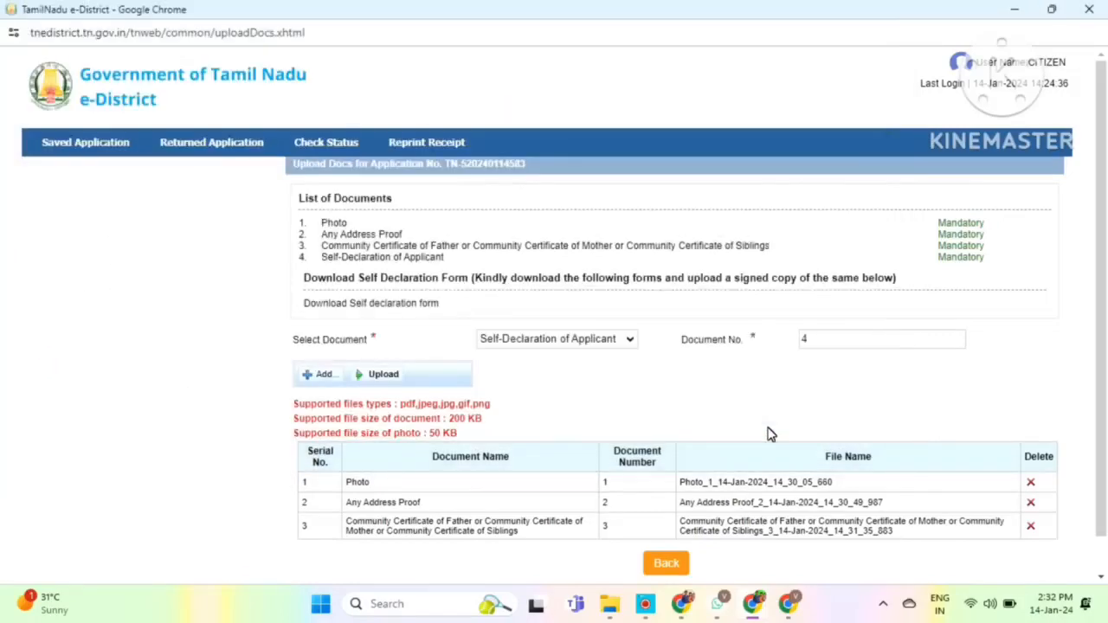
{"action": "left_click", "coordinate": [383, 375]}
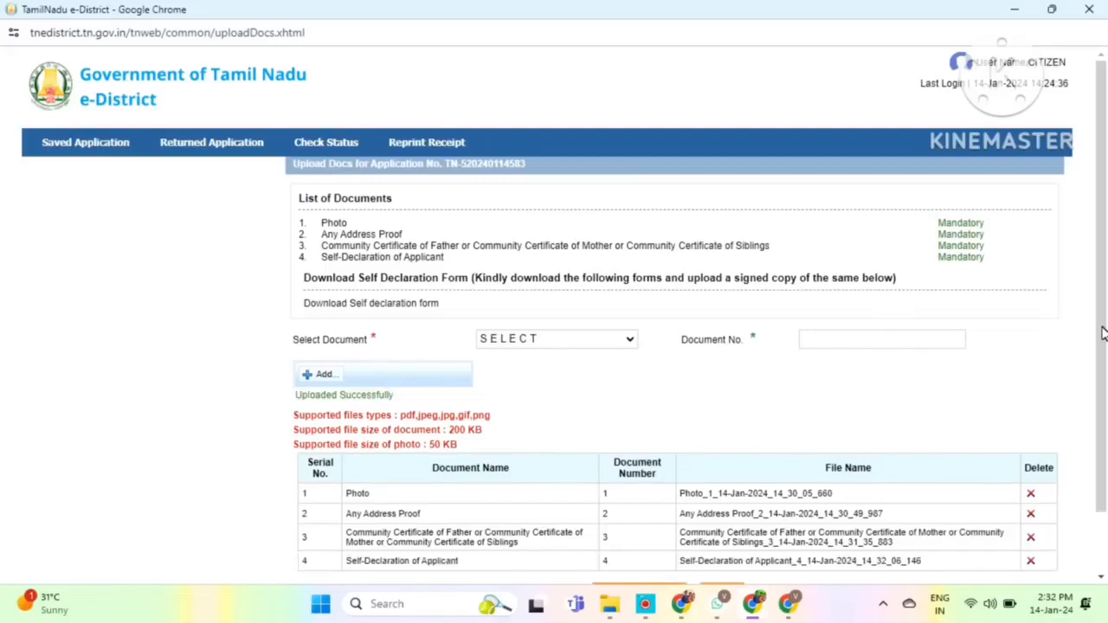
Proceed to payment for the application, agree to the Terms and Conditions, and continue to the online payment gateway
{"action": "scroll", "coordinate": [1106, 463], "scroll_direction": "down", "scroll_amount": 1}
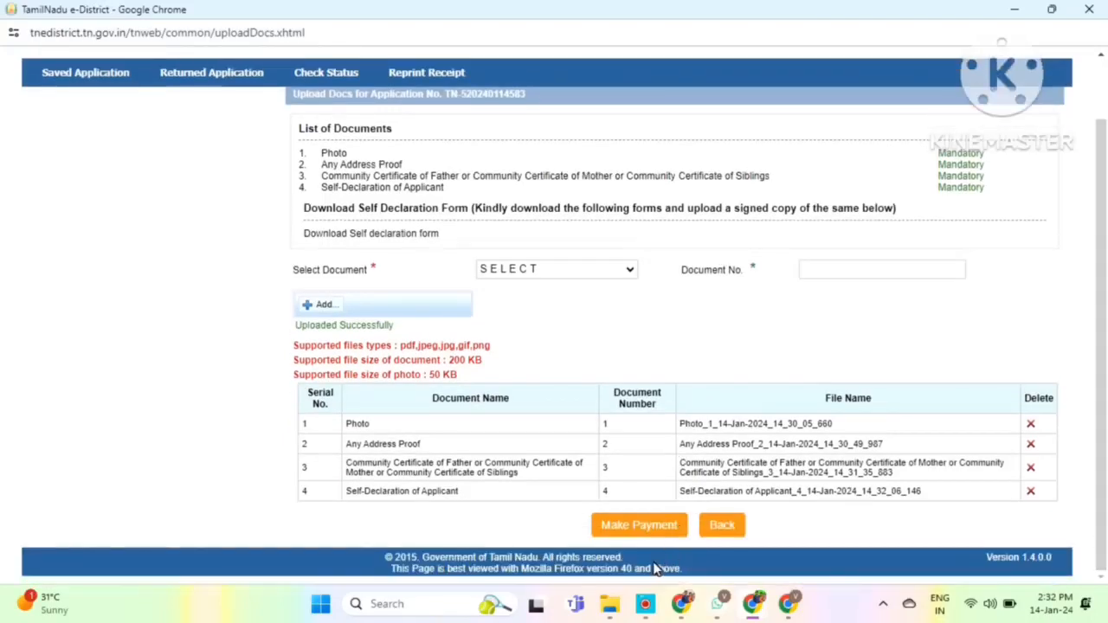
{"action": "left_click", "coordinate": [654, 528]}
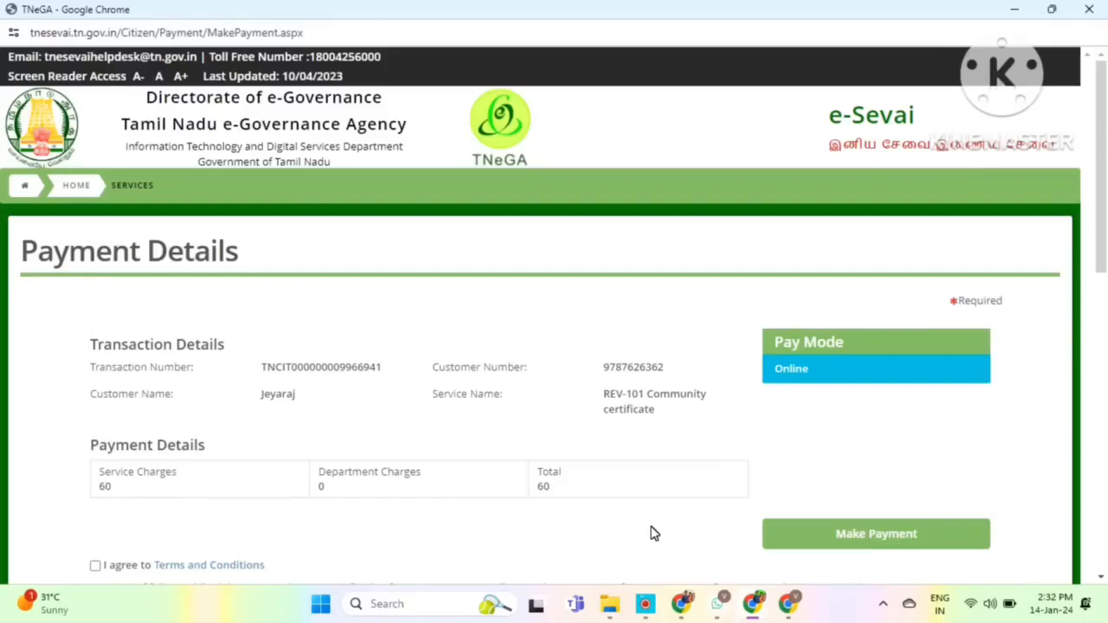
{"action": "left_click_drag", "start_coordinate": [1100, 234], "coordinate": [1106, 326]}
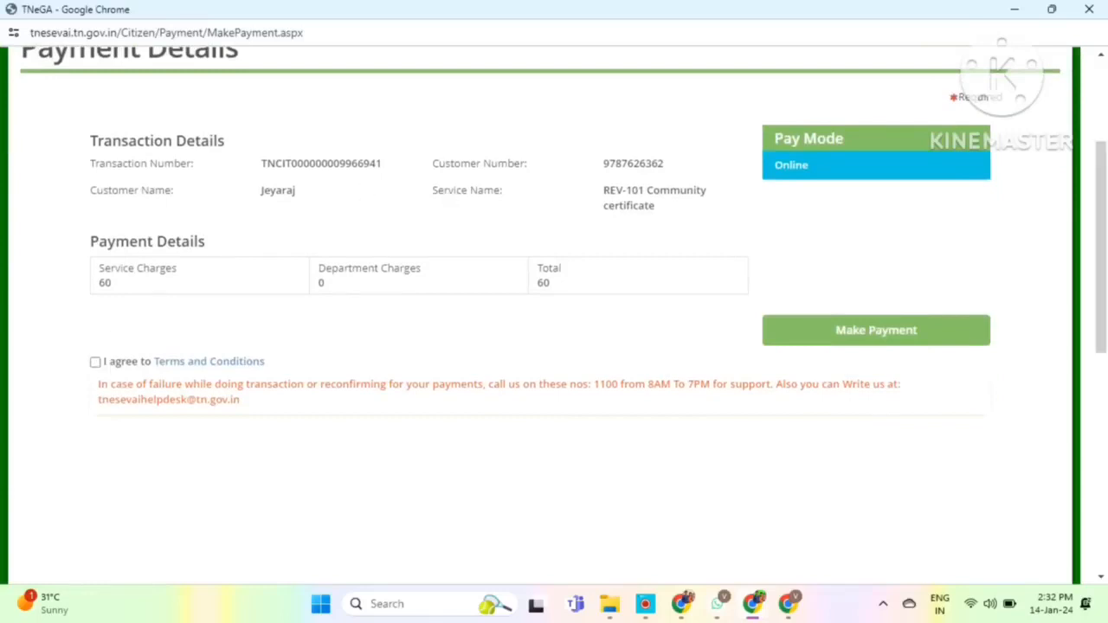
{"action": "left_click", "coordinate": [96, 362]}
{"action": "left_click", "coordinate": [880, 338]}
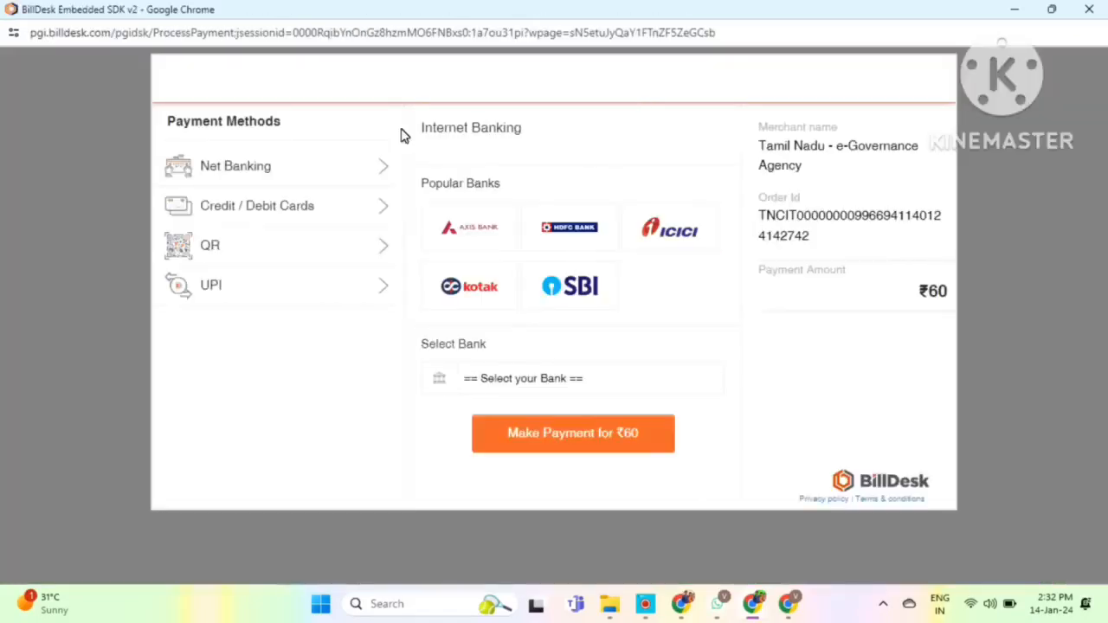
Review the Credit / Debit Cards, QR and UPI payment options, and close the payment window without paying
{"action": "left_click", "coordinate": [286, 218]}
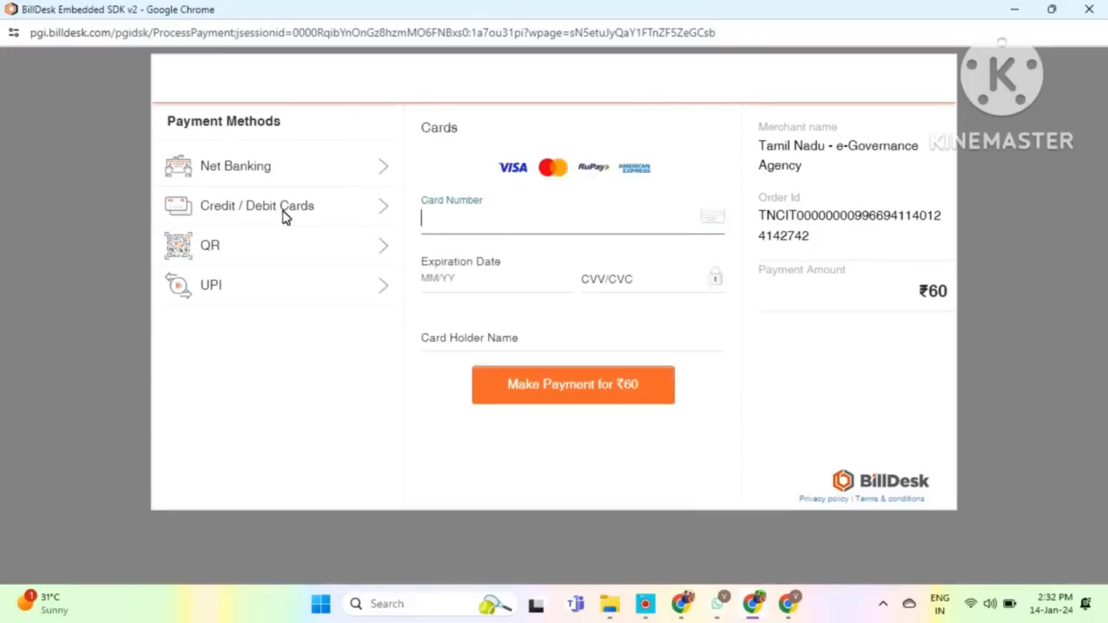
{"action": "left_click", "coordinate": [265, 258]}
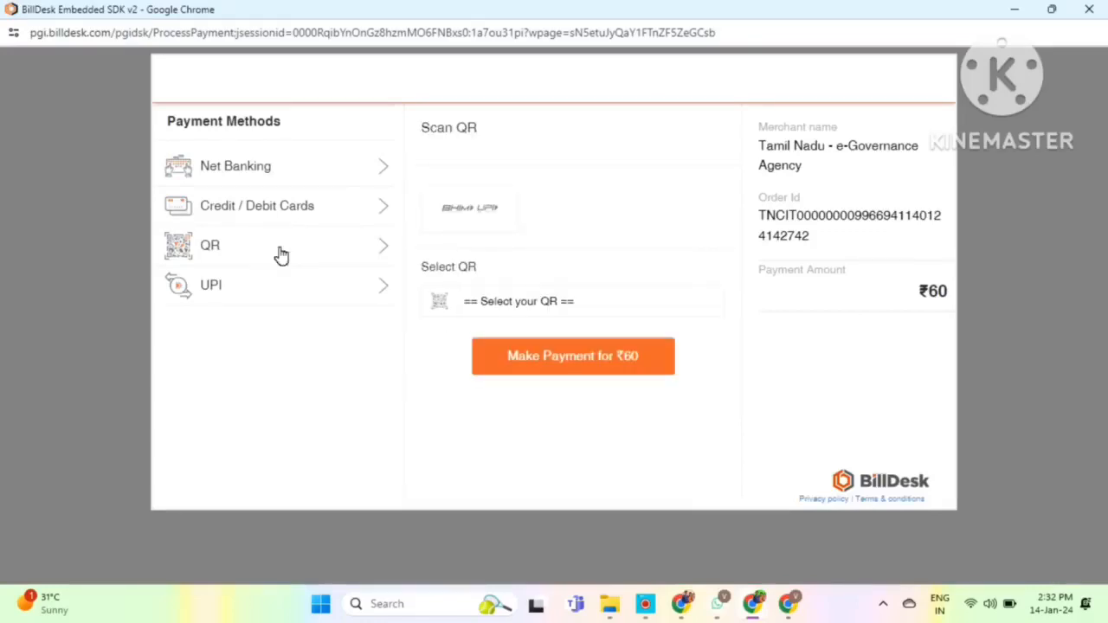
{"action": "left_click", "coordinate": [288, 299]}
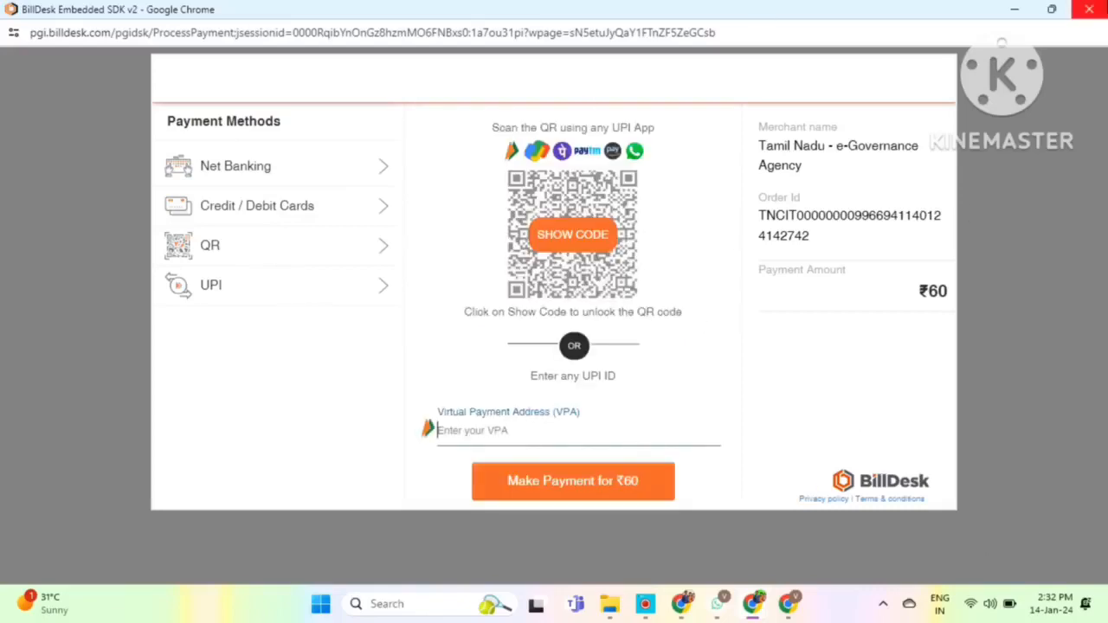
{"action": "left_click", "coordinate": [1090, 9]}
{"action": "left_click", "coordinate": [645, 603]}
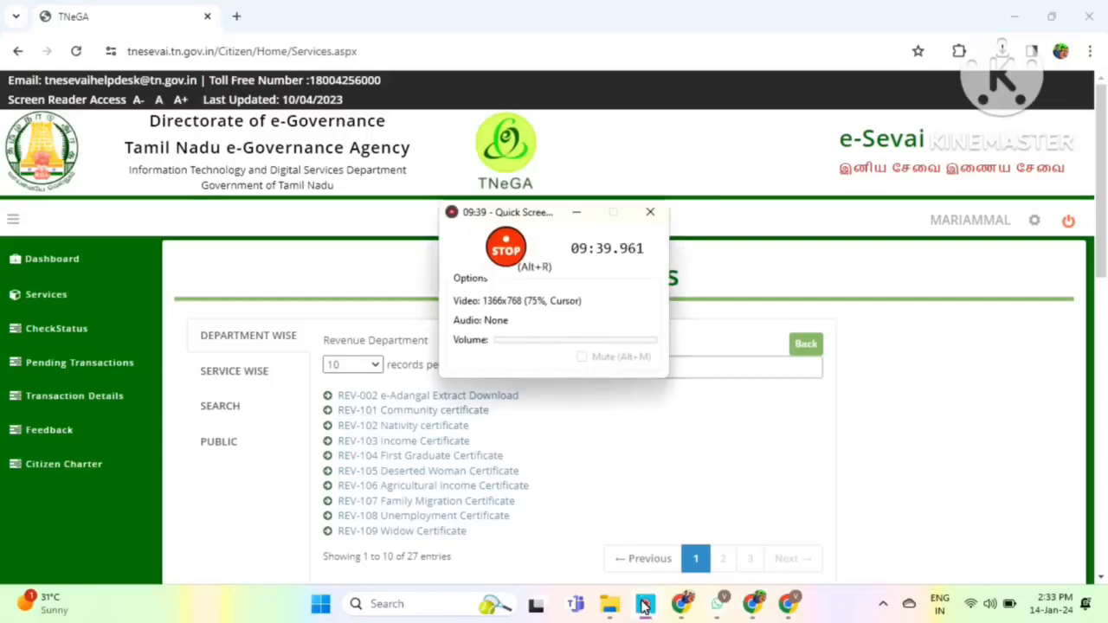